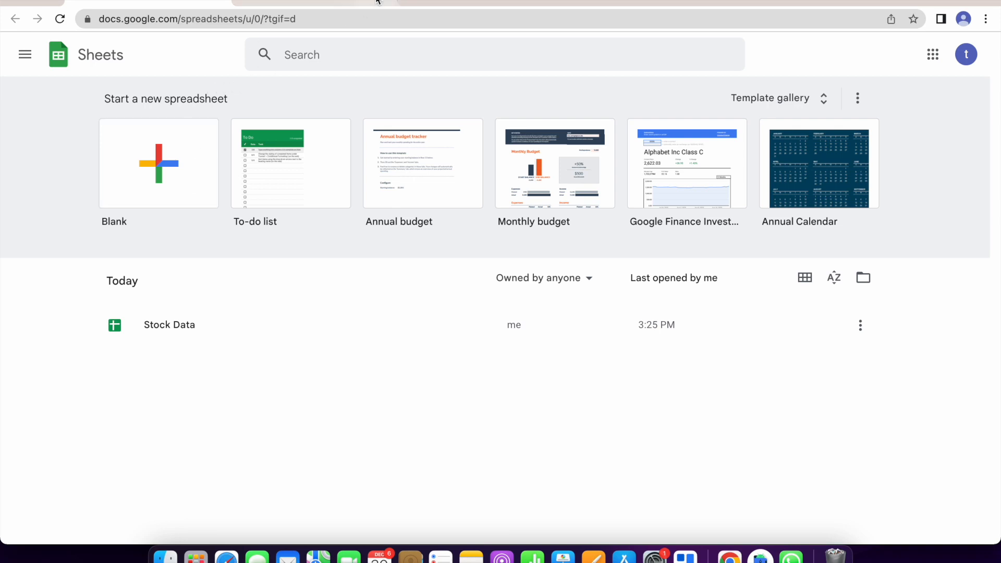
Search the web for "spreadsheet" in a new browser tab and open the Google Sheets home page from the results.
{"action": "left_click", "coordinate": [416, 2]}
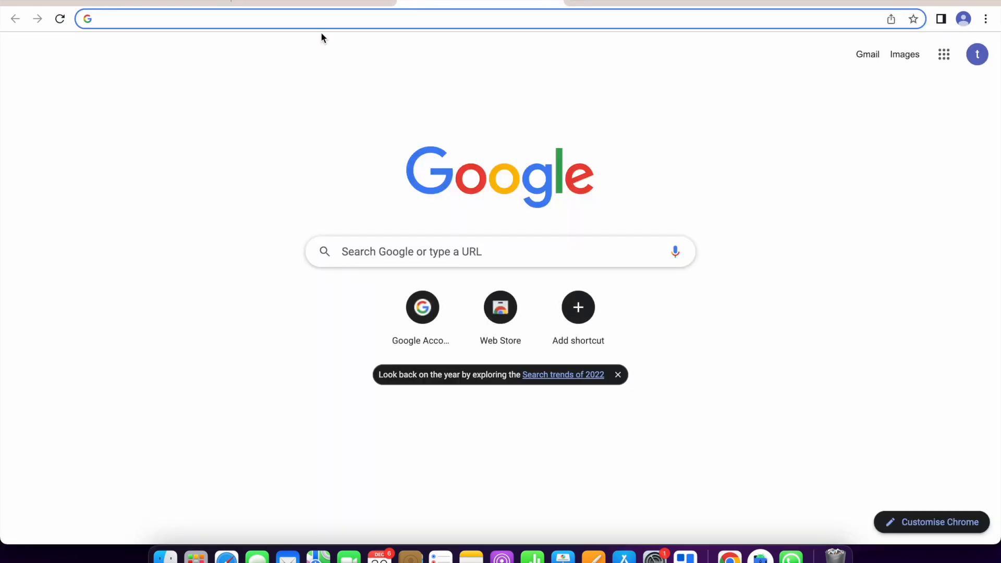
{"action": "type", "text": "spreadsheet"}
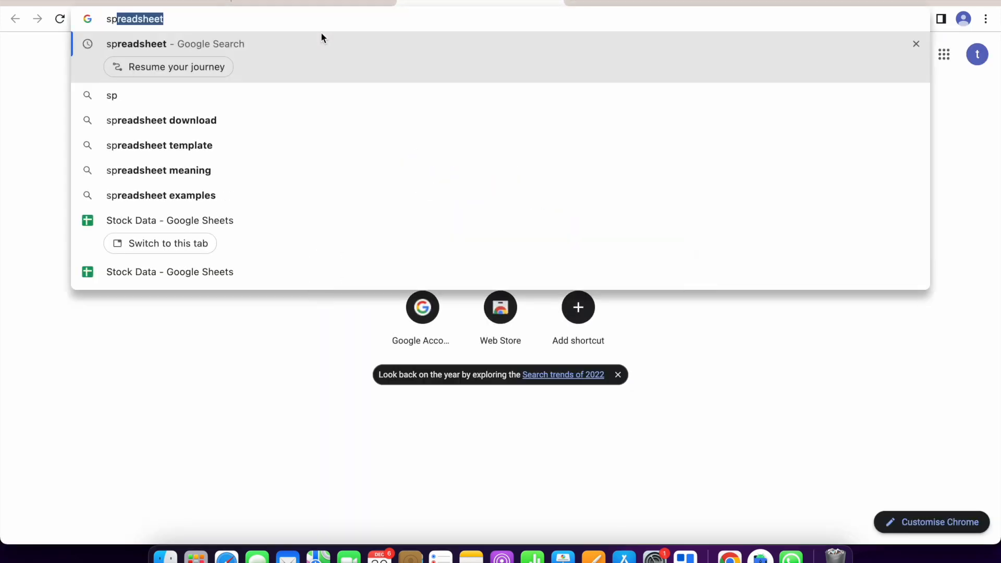
{"action": "key", "text": "Return"}
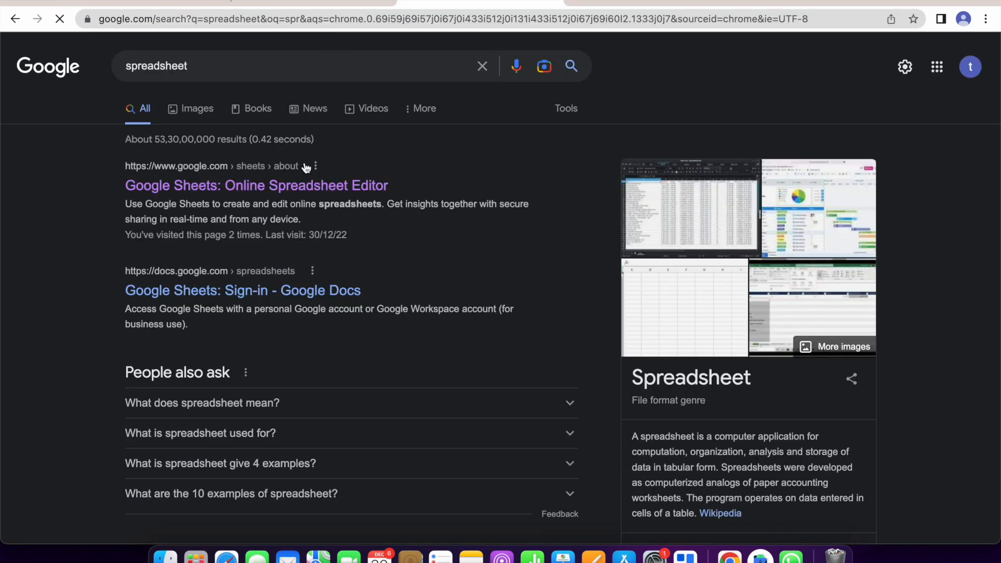
{"action": "left_click", "coordinate": [286, 184]}
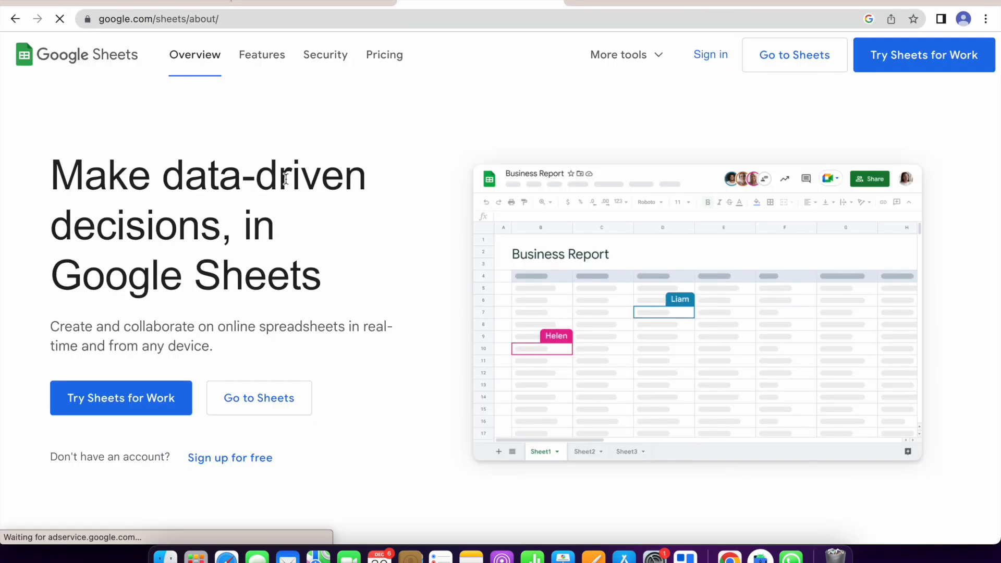
{"action": "left_click", "coordinate": [789, 62]}
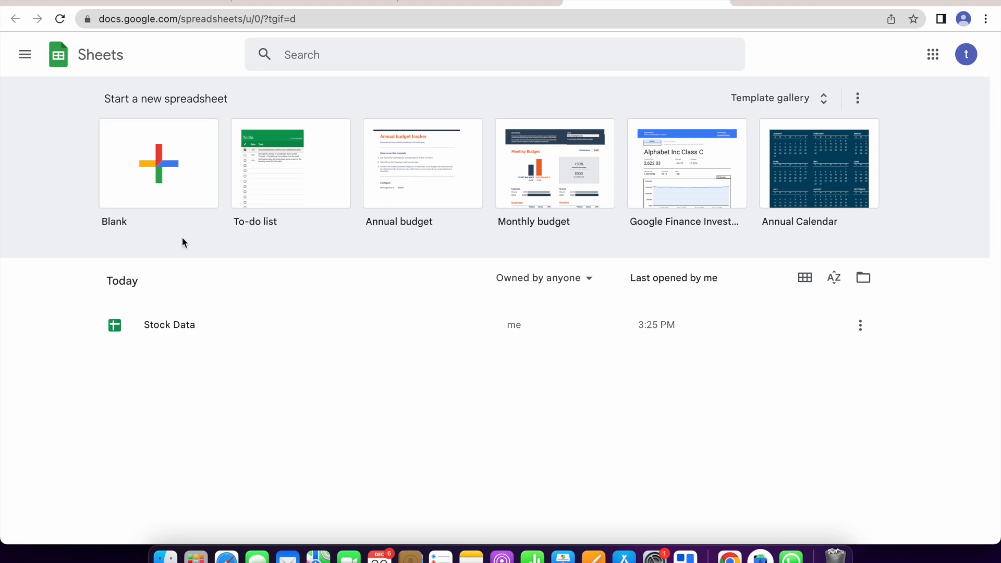
Browse the full template gallery and create a spreadsheet from the Schedule template in the Personal section.
{"action": "left_click", "coordinate": [822, 99]}
{"action": "scroll", "coordinate": [624, 226], "scroll_direction": "down", "scroll_amount": 1}
{"action": "scroll", "coordinate": [624, 231], "scroll_direction": "down", "scroll_amount": 6}
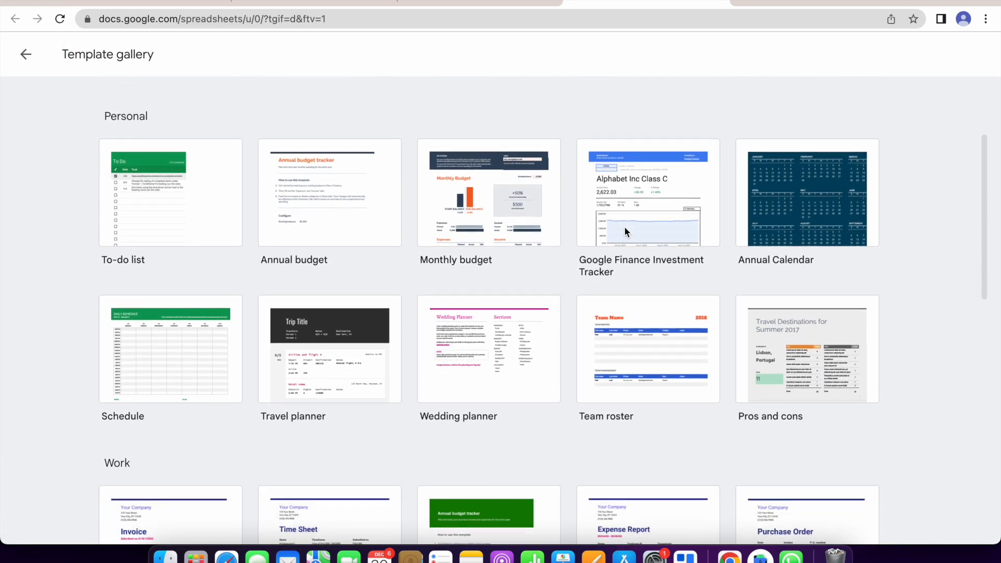
{"action": "scroll", "coordinate": [625, 232], "scroll_direction": "down", "scroll_amount": 9}
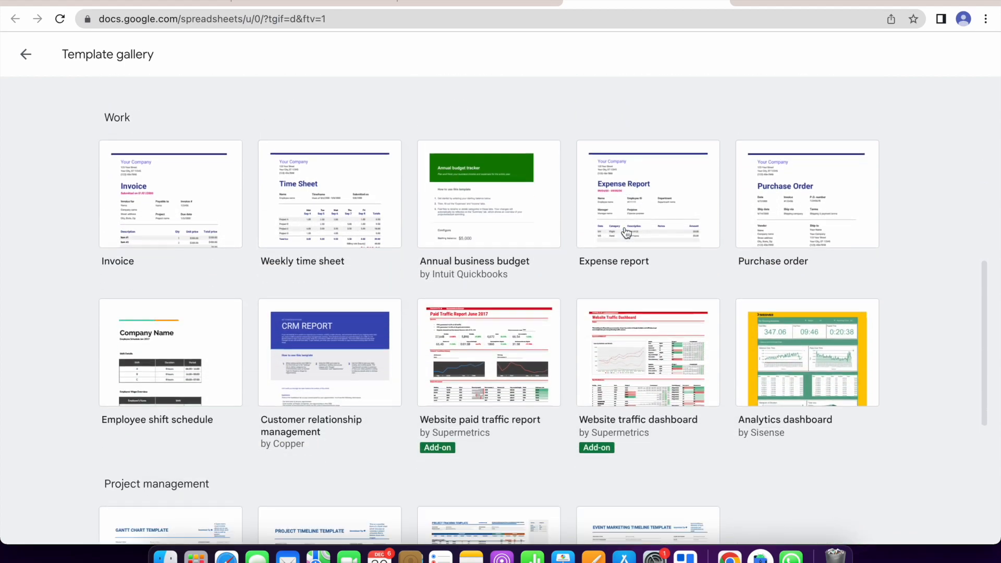
{"action": "scroll", "coordinate": [625, 232], "scroll_direction": "up", "scroll_amount": 3}
{"action": "scroll", "coordinate": [626, 232], "scroll_direction": "up", "scroll_amount": 10}
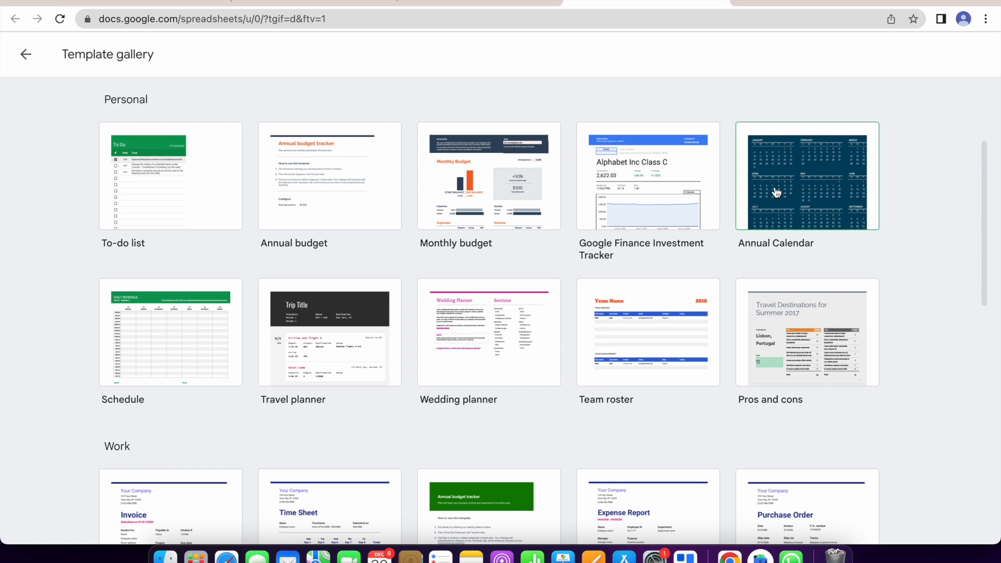
{"action": "left_click", "coordinate": [198, 315]}
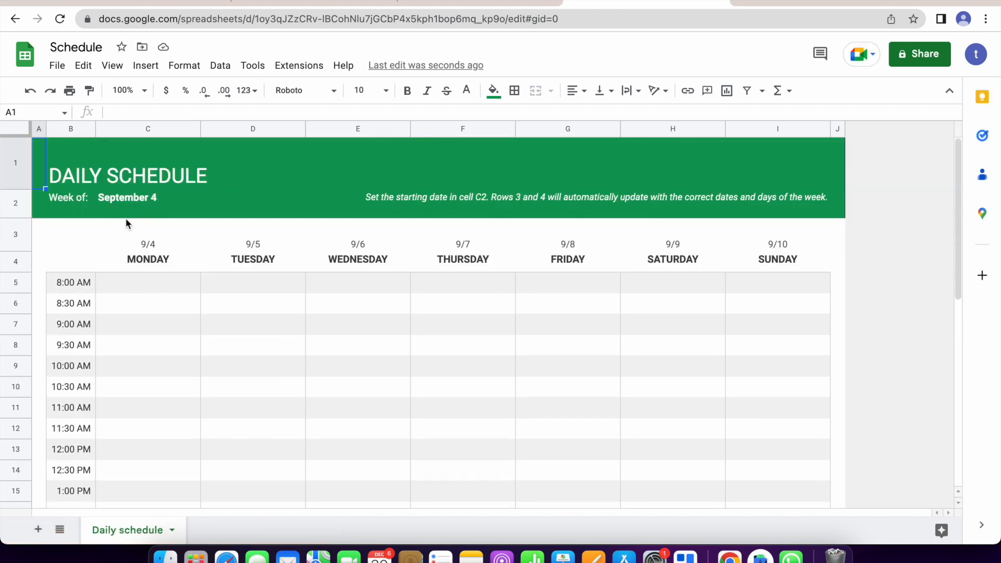
Set the schedule's week starting date in cell C2 to 1/1/2023.
{"action": "left_click", "coordinate": [127, 201]}
{"action": "type", "text": "30/12/2022"}
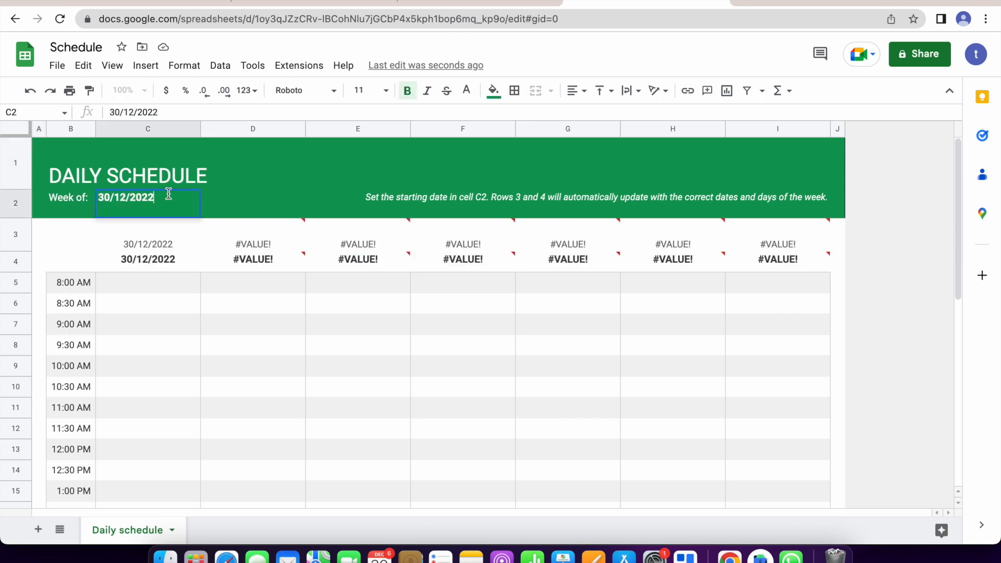
{"action": "key", "text": "BackSpace"}
{"action": "key", "text": "BackSpace"}
{"action": "key", "text": "BackSpace"}
{"action": "key", "text": "BackSpace"}
{"action": "type", "text": "1"}
{"action": "key", "text": "Return"}
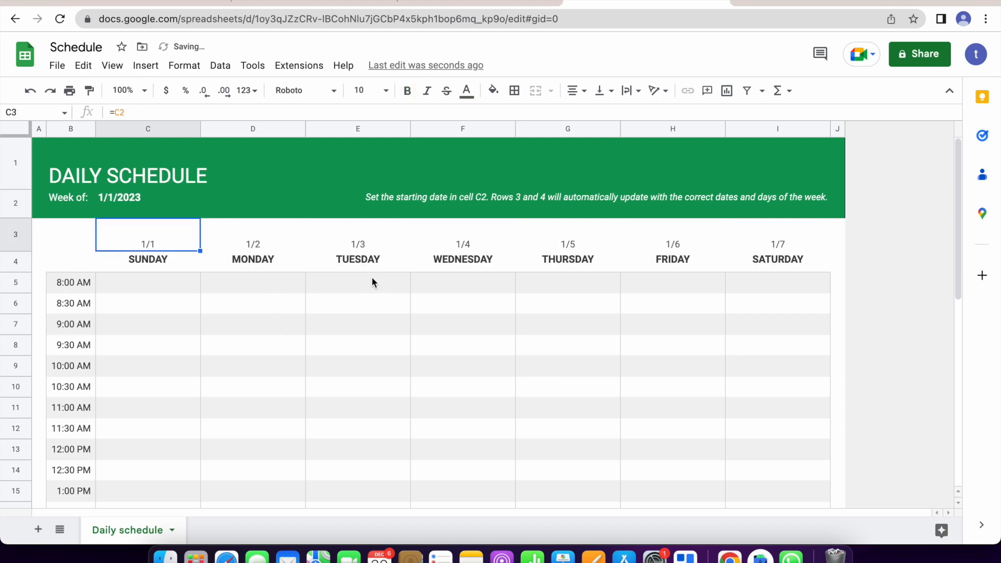
Enter "Breakfast" in the Sunday 8:00 AM slot of the daily schedule.
{"action": "scroll", "coordinate": [170, 261], "scroll_direction": "down", "scroll_amount": 2}
{"action": "scroll", "coordinate": [171, 261], "scroll_direction": "up", "scroll_amount": 2}
{"action": "scroll", "coordinate": [196, 188], "scroll_direction": "down", "scroll_amount": 3}
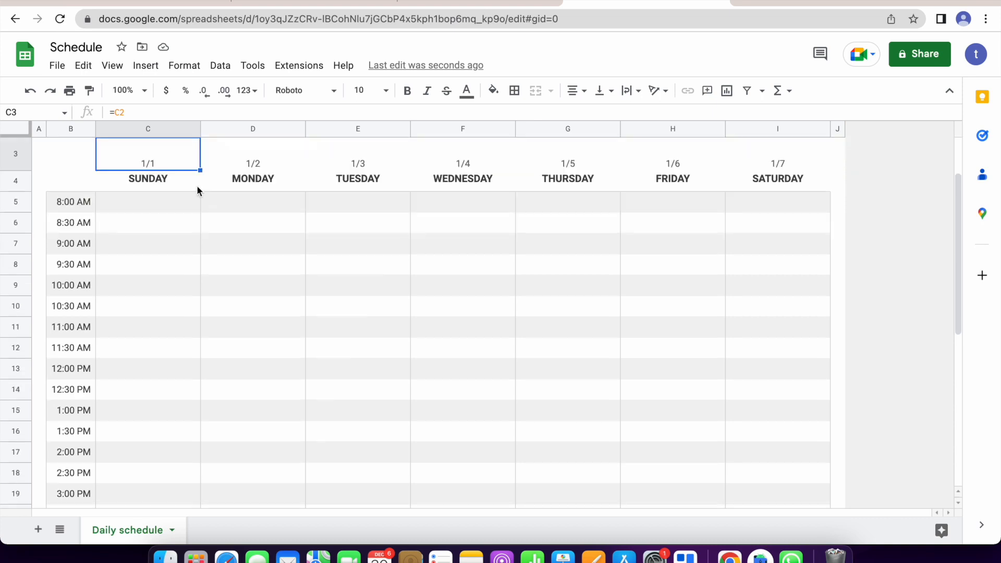
{"action": "double_click", "coordinate": [145, 201]}
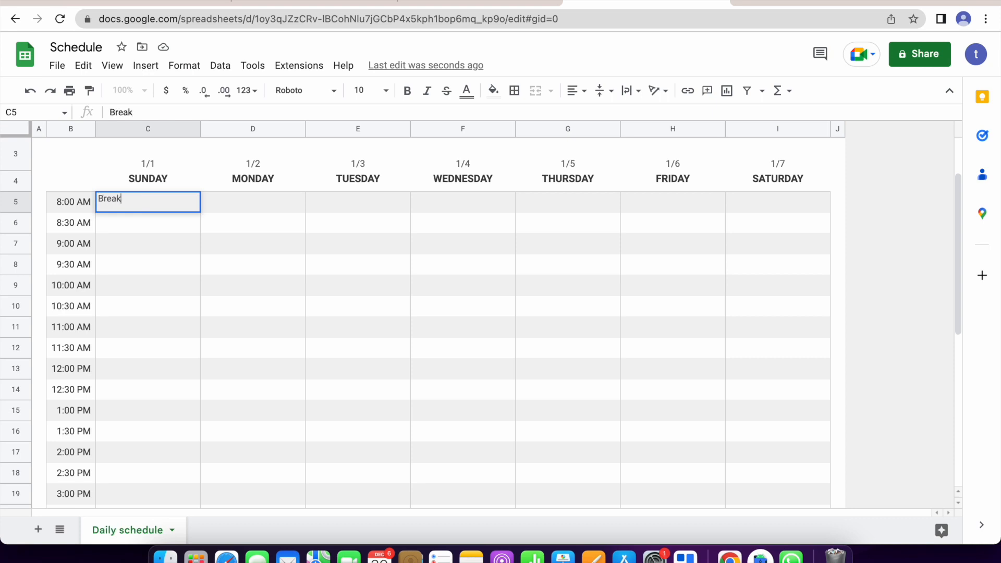
{"action": "left_click", "coordinate": [156, 228]}
{"action": "double_click", "coordinate": [161, 225]}
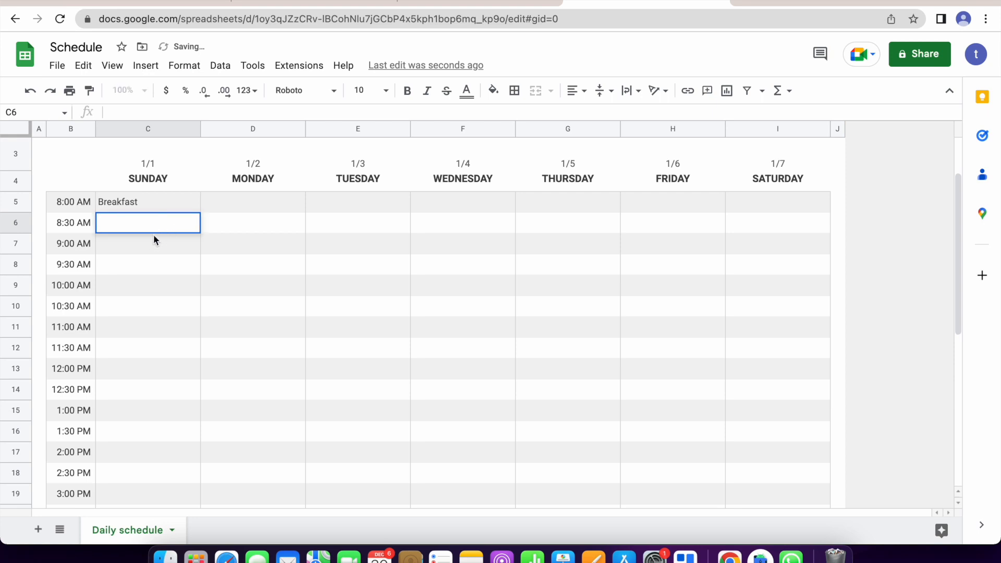
{"action": "left_click", "coordinate": [261, 219]}
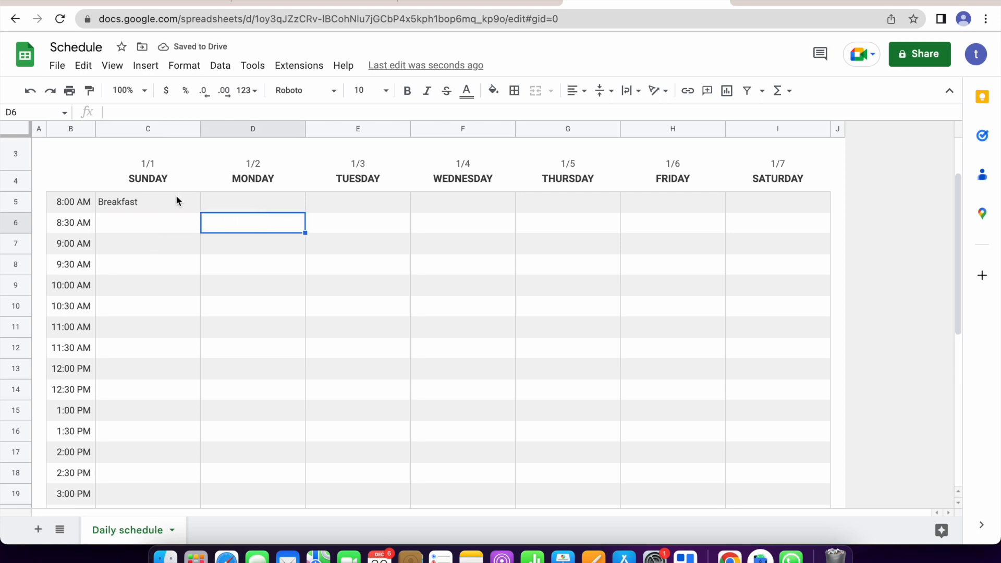
{"action": "scroll", "coordinate": [324, 198], "scroll_direction": "up", "scroll_amount": 2}
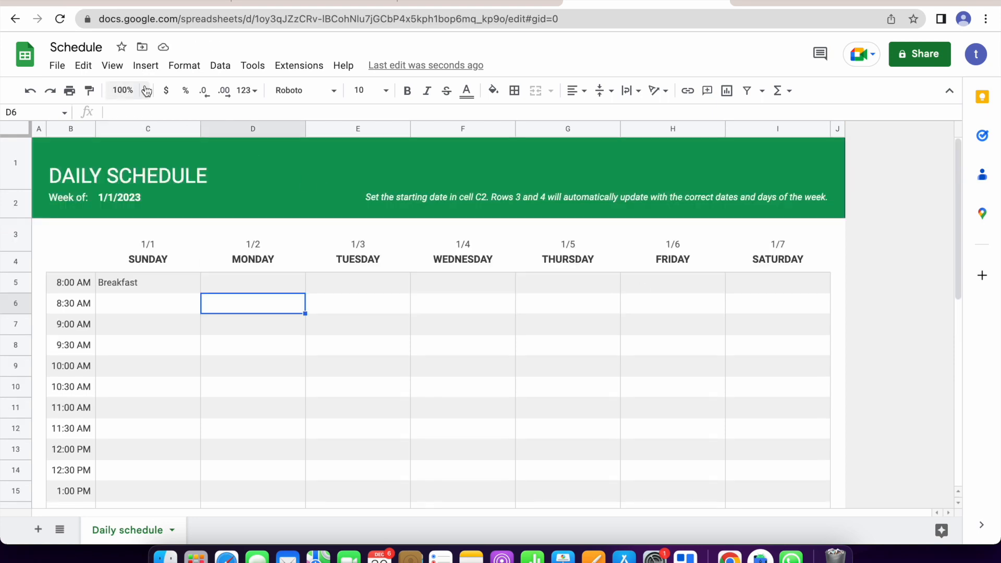
Return to the template gallery, create a blank spreadsheet and widen column A to about twice its width.
{"action": "left_click", "coordinate": [15, 23]}
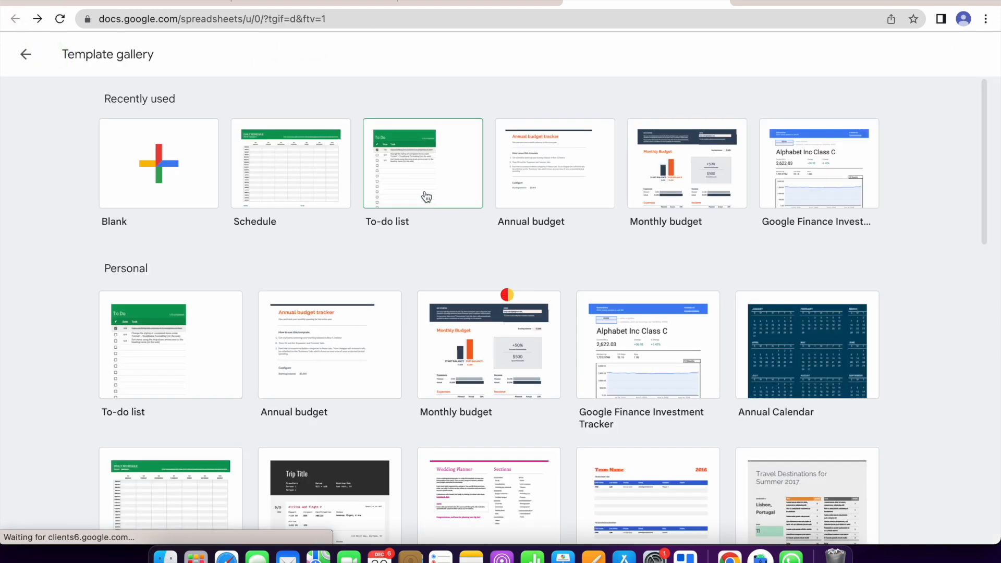
{"action": "scroll", "coordinate": [293, 193], "scroll_direction": "down", "scroll_amount": 3}
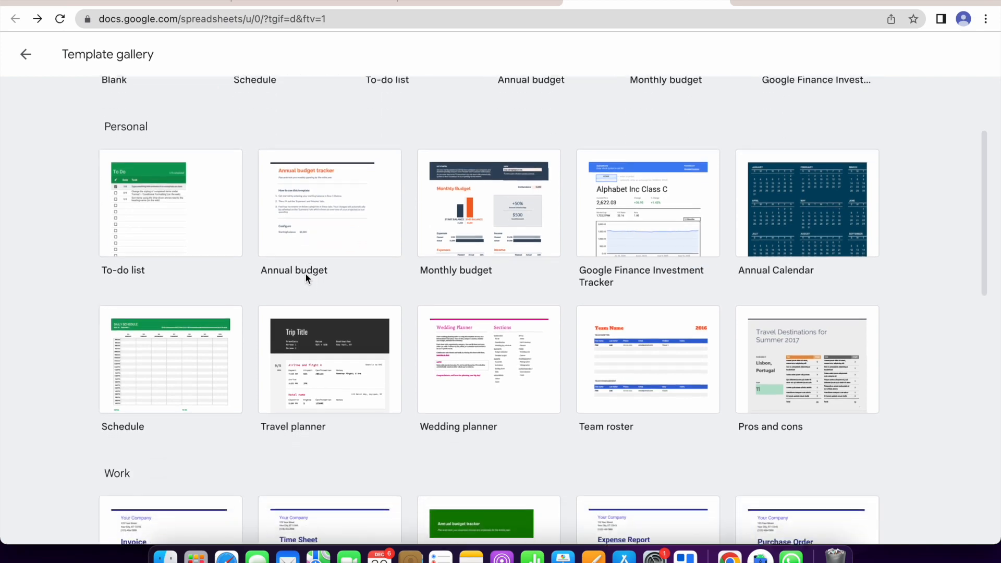
{"action": "scroll", "coordinate": [643, 179], "scroll_direction": "up", "scroll_amount": 3}
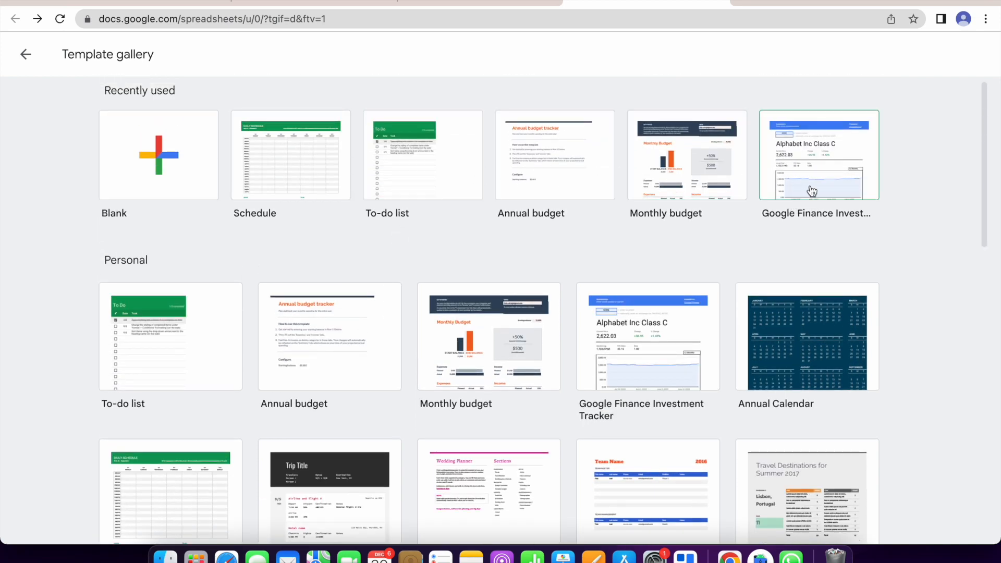
{"action": "scroll", "coordinate": [779, 287], "scroll_direction": "down", "scroll_amount": 3}
{"action": "scroll", "coordinate": [777, 280], "scroll_direction": "down", "scroll_amount": 3}
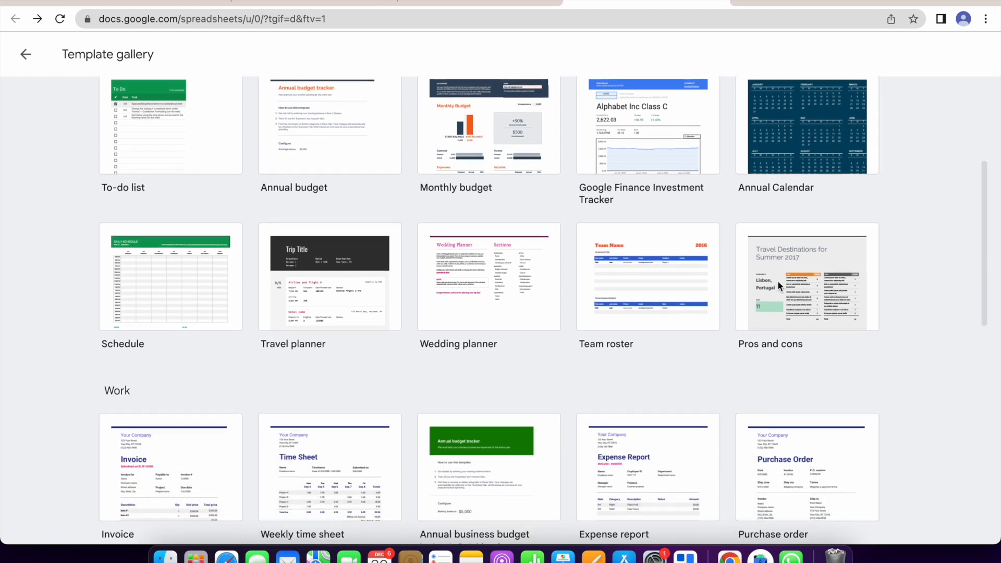
{"action": "scroll", "coordinate": [370, 273], "scroll_direction": "down", "scroll_amount": 2}
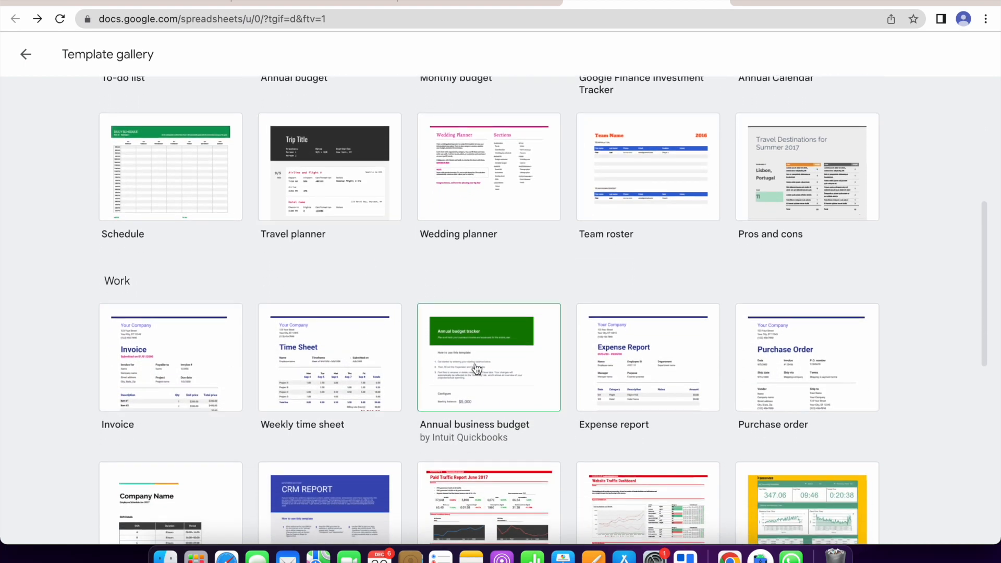
{"action": "scroll", "coordinate": [576, 371], "scroll_direction": "up", "scroll_amount": 4}
{"action": "scroll", "coordinate": [574, 367], "scroll_direction": "up", "scroll_amount": 3}
{"action": "left_click", "coordinate": [156, 155]}
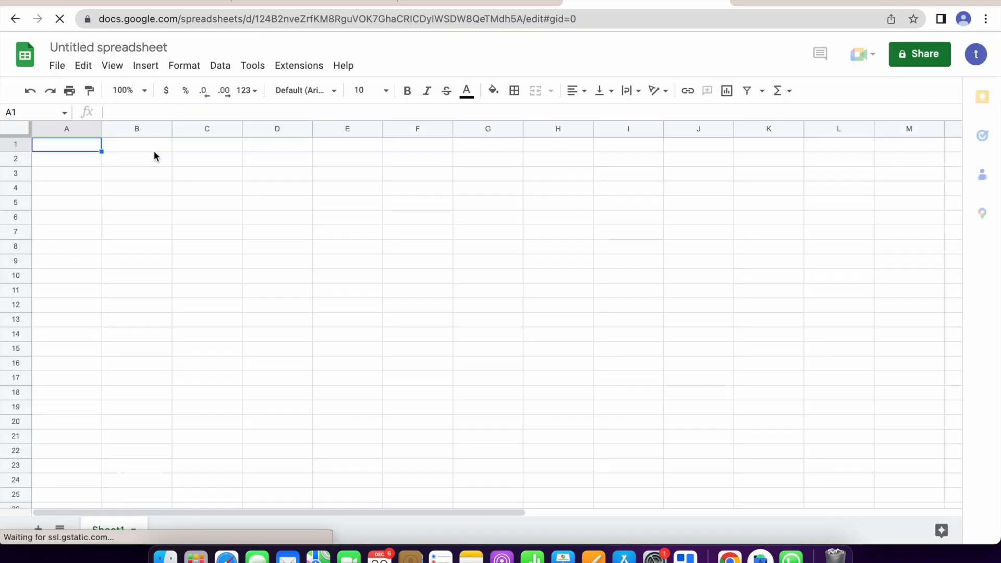
{"action": "left_click_drag", "start_coordinate": [103, 131], "coordinate": [179, 131]}
Enter the column headers "Name", "Price" and "Gain" in cells A1, B1 and C1.
{"action": "double_click", "coordinate": [122, 146]}
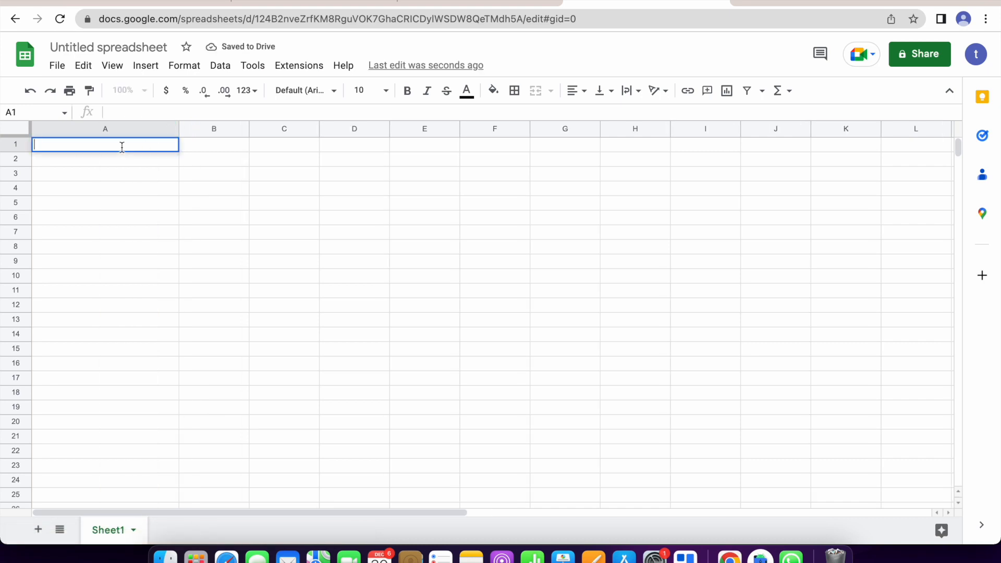
{"action": "type", "text": "Name"}
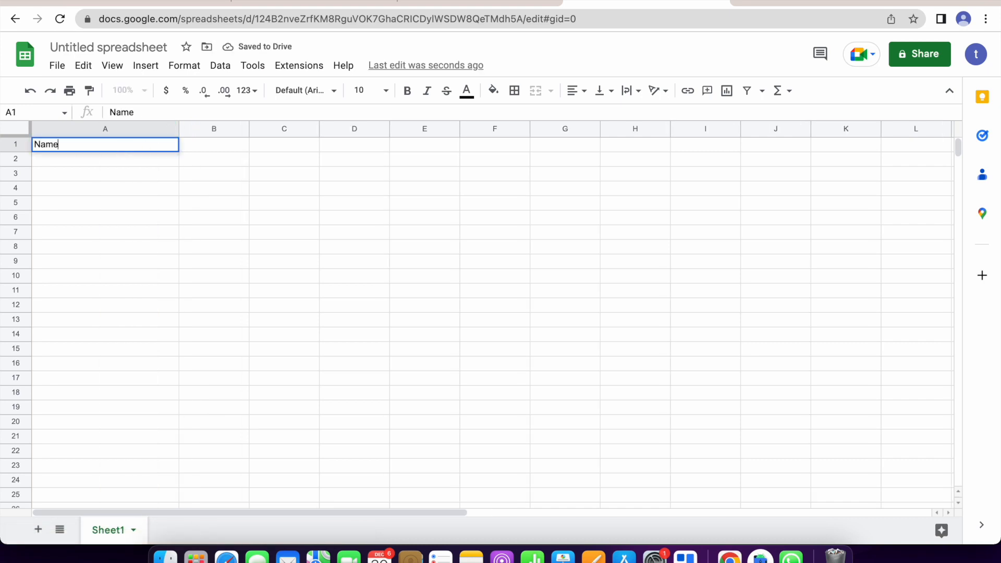
{"action": "left_click", "coordinate": [222, 147]}
{"action": "type", "text": "Price"}
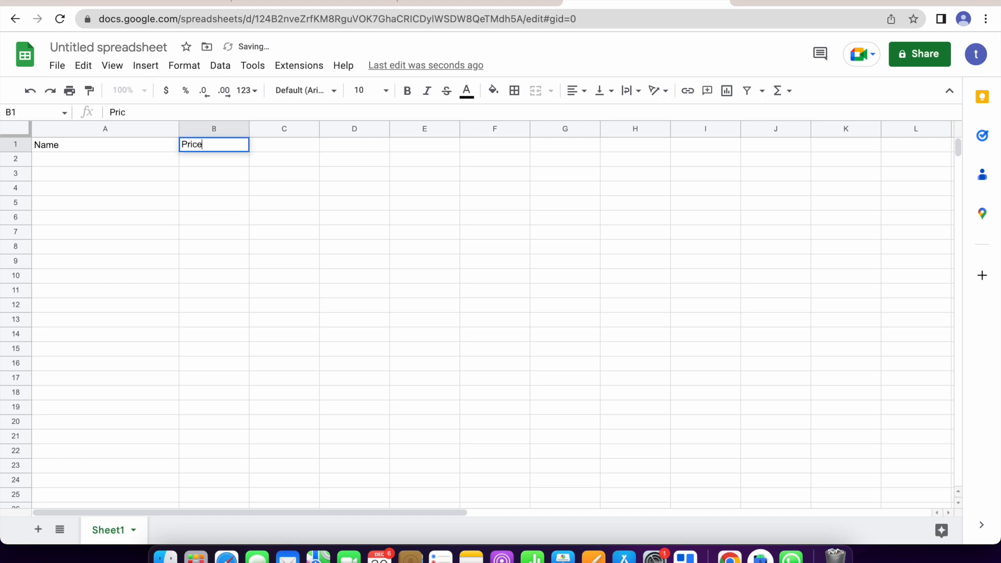
{"action": "left_click", "coordinate": [298, 146]}
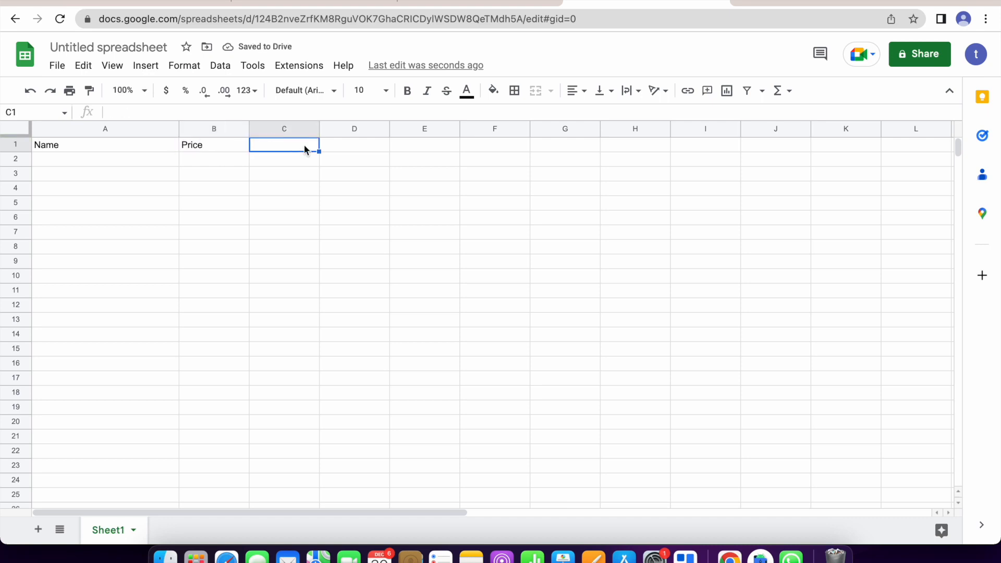
{"action": "type", "text": "Gain"}
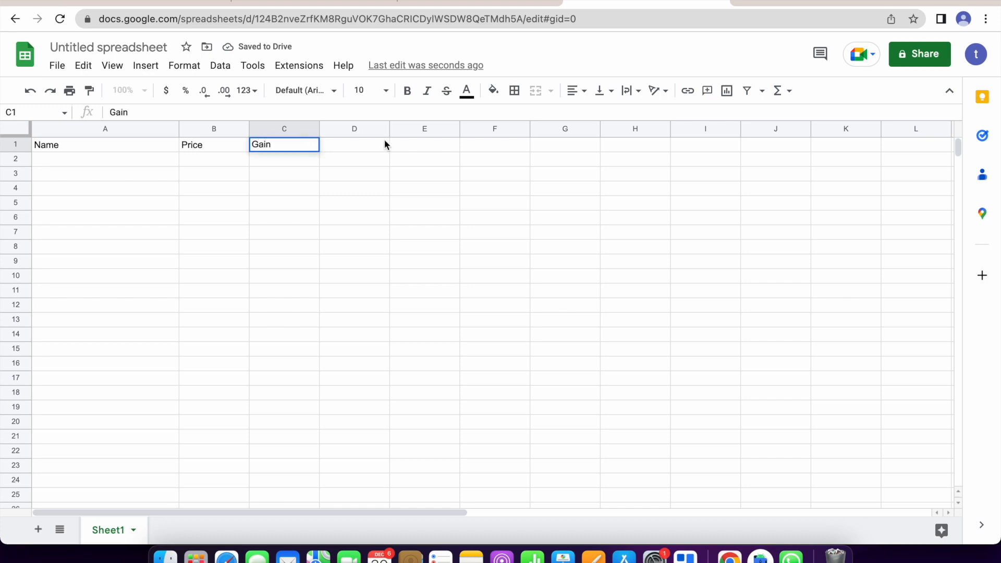
{"action": "left_click", "coordinate": [371, 143]}
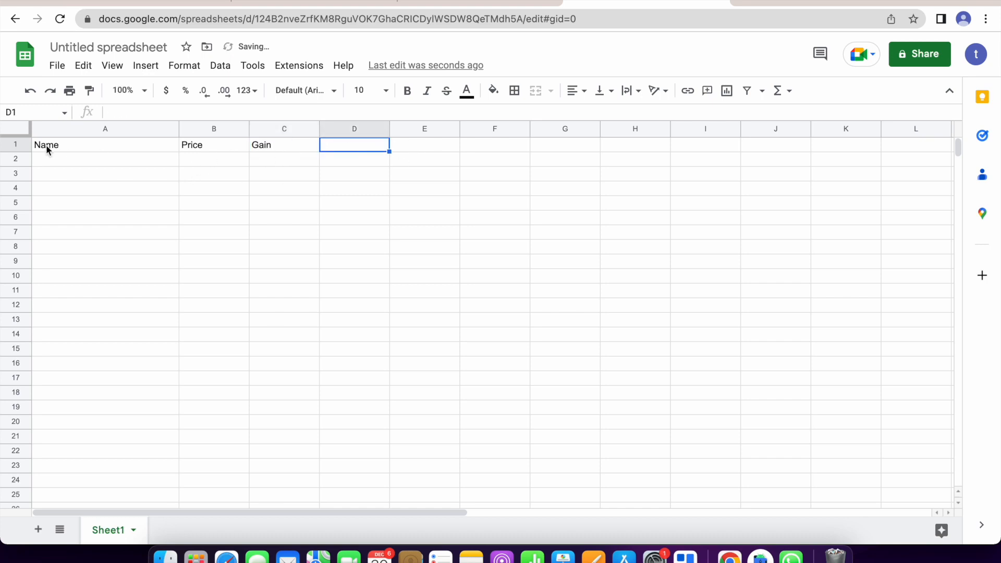
Clear the three header cells A1:C1.
{"action": "left_click_drag", "start_coordinate": [34, 146], "coordinate": [280, 146]}
{"action": "key", "text": "Delete"}
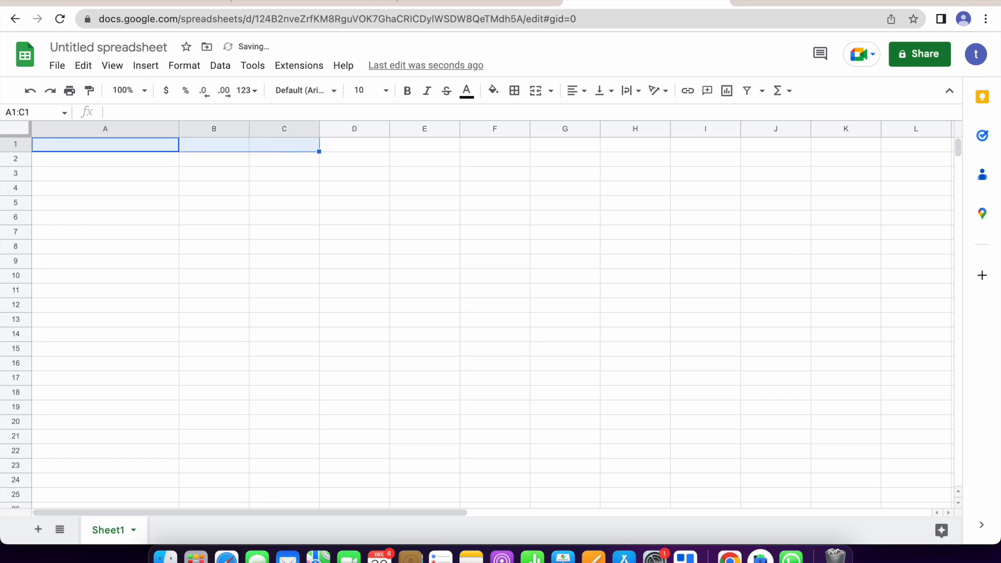
{"action": "left_click", "coordinate": [368, 203]}
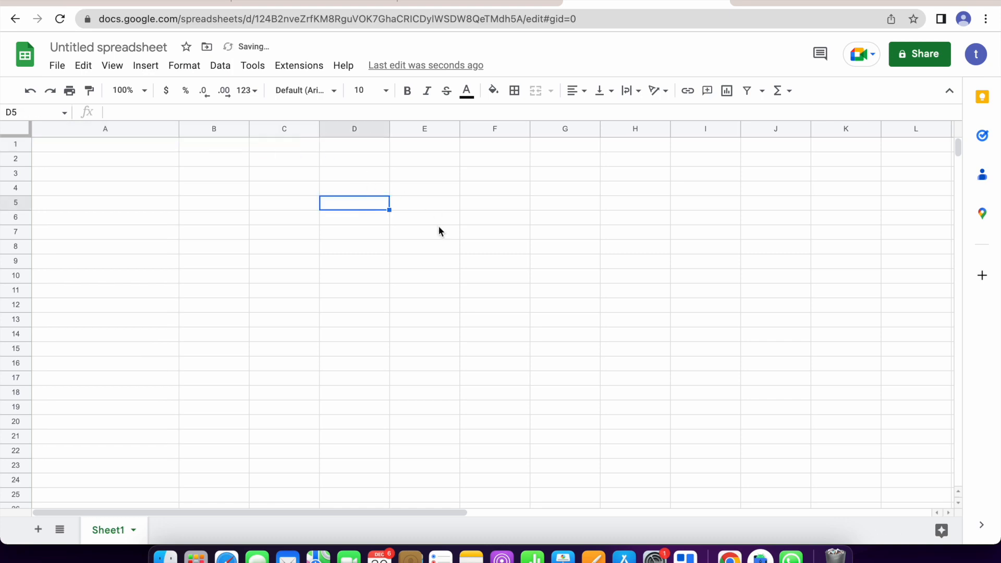
Switch to the Stock Data spreadsheet and examine its company rows and its price and chart columns.
{"action": "left_click", "coordinate": [313, 2]}
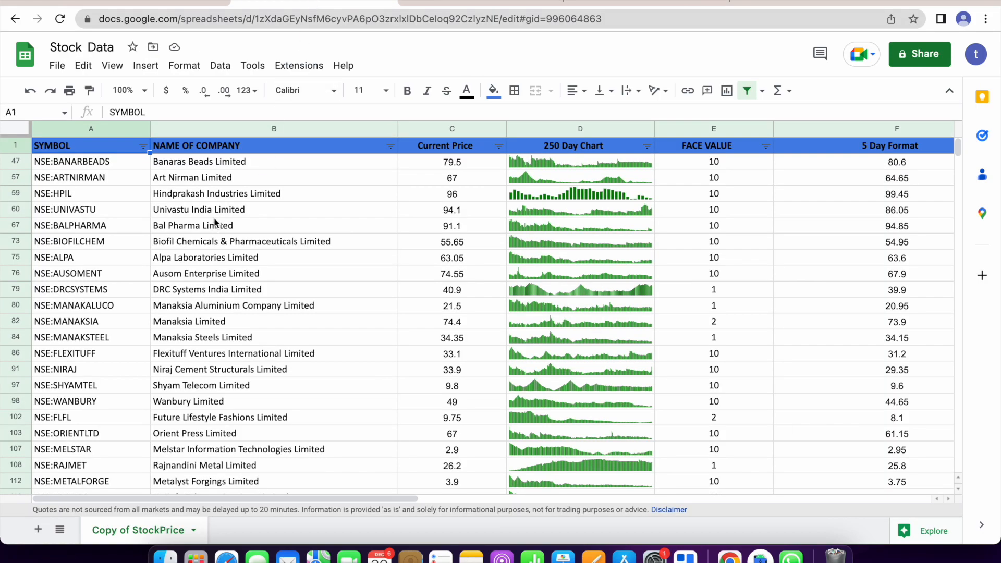
{"action": "scroll", "coordinate": [233, 200], "scroll_direction": "down", "scroll_amount": 20}
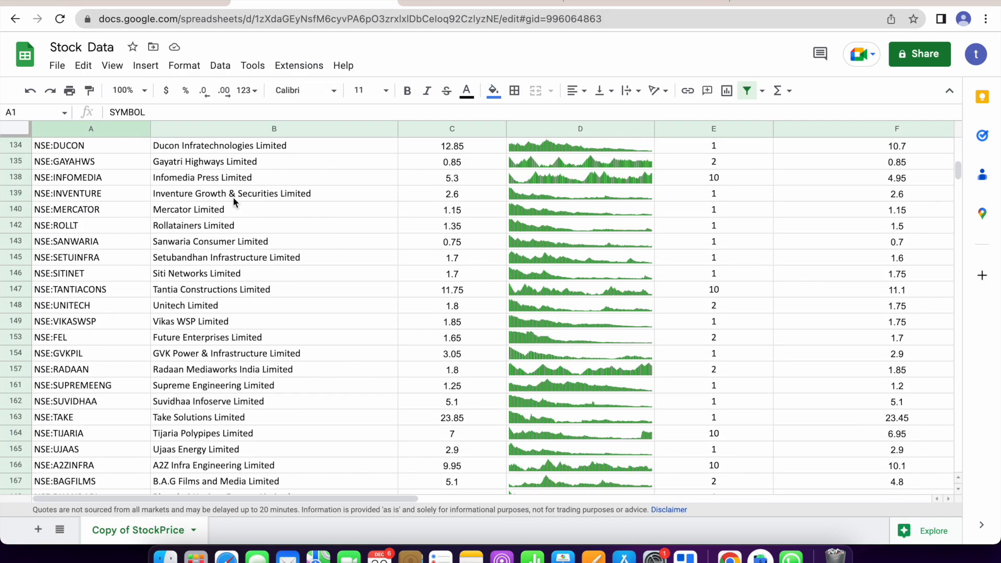
{"action": "scroll", "coordinate": [232, 200], "scroll_direction": "down", "scroll_amount": 3}
{"action": "scroll", "coordinate": [233, 201], "scroll_direction": "up", "scroll_amount": 20}
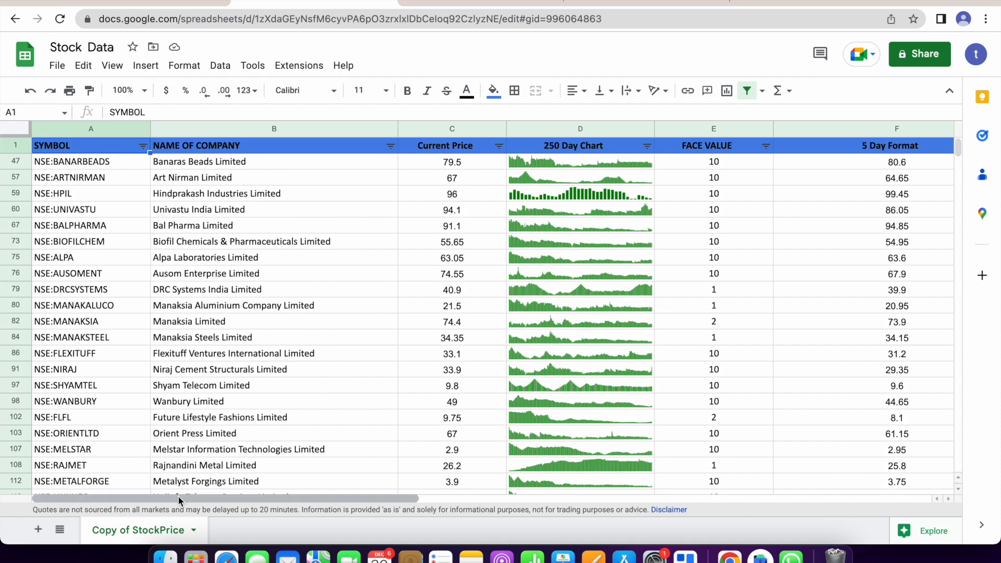
{"action": "left_click_drag", "start_coordinate": [220, 499], "coordinate": [254, 505]}
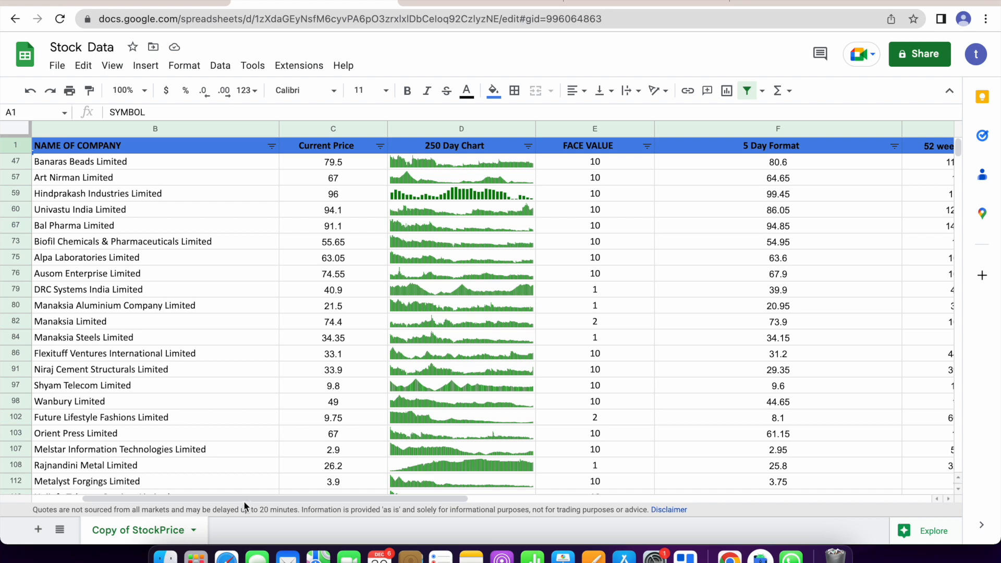
{"action": "left_click_drag", "start_coordinate": [311, 497], "coordinate": [263, 458]}
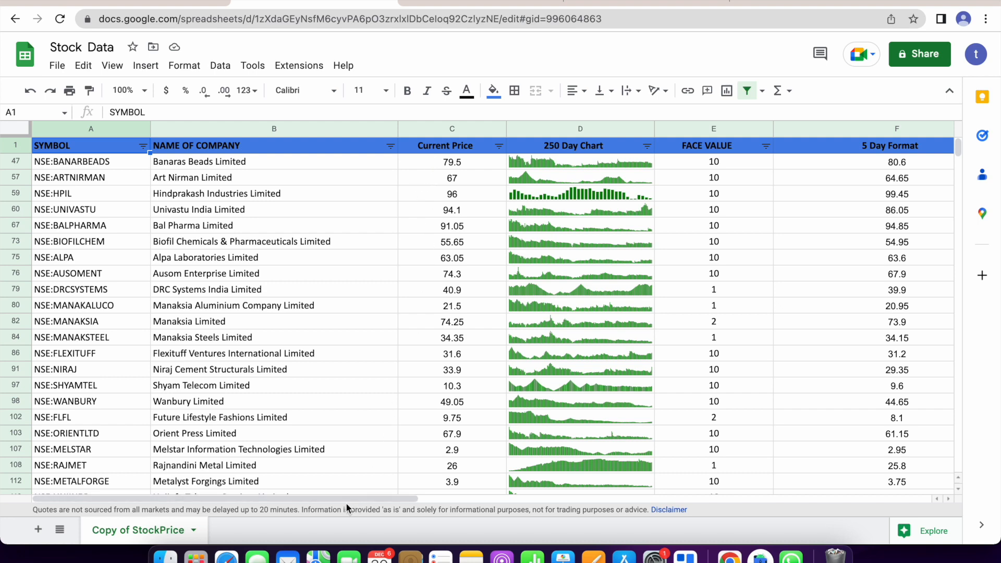
Examine the remaining Stock Data columns, from face value and 5 day format through 52 week high and low, change in price and volume.
{"action": "left_click_drag", "start_coordinate": [350, 500], "coordinate": [437, 498]}
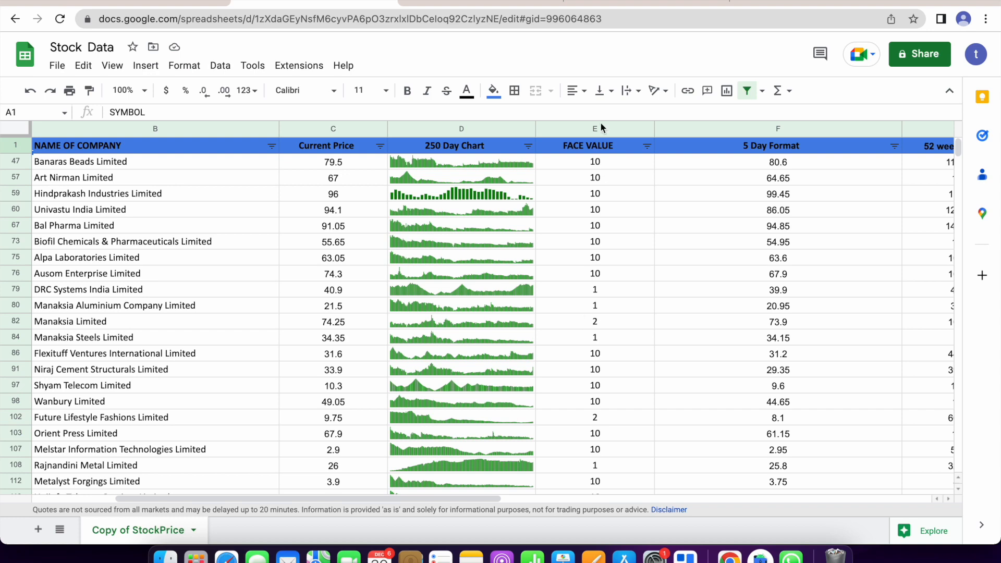
{"action": "left_click_drag", "start_coordinate": [470, 497], "coordinate": [545, 497]}
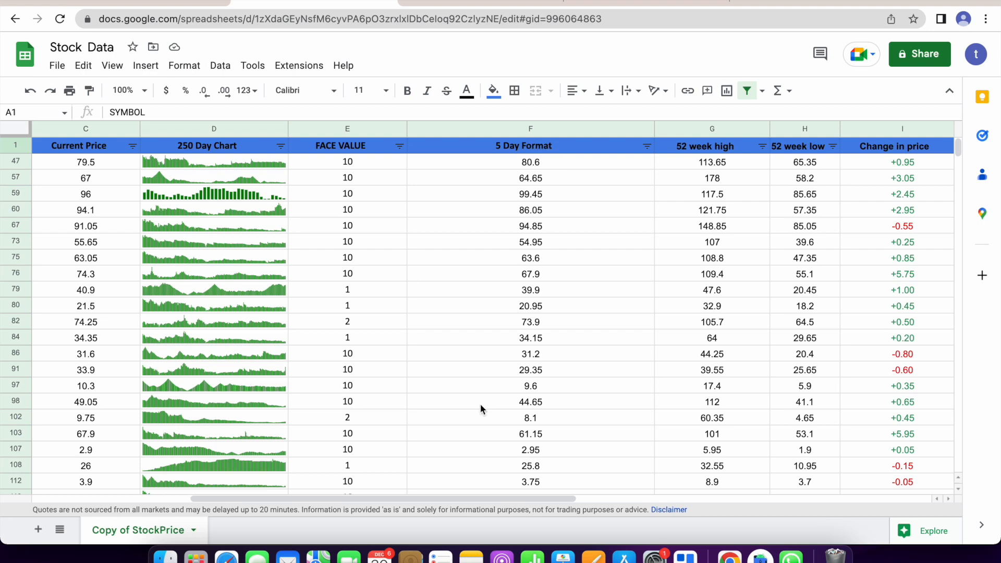
{"action": "left_click_drag", "start_coordinate": [448, 502], "coordinate": [560, 501]}
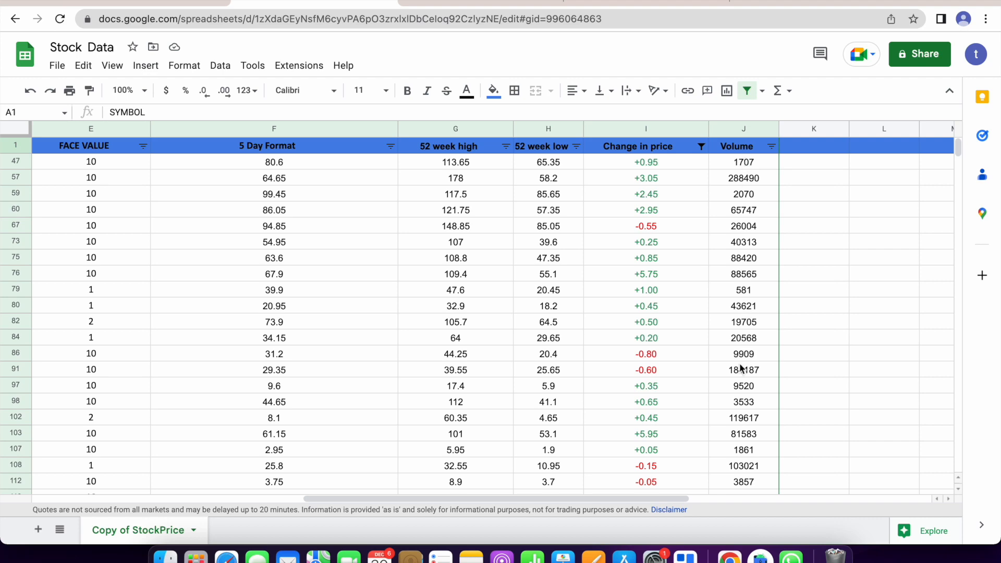
{"action": "left_click_drag", "start_coordinate": [608, 501], "coordinate": [361, 480]}
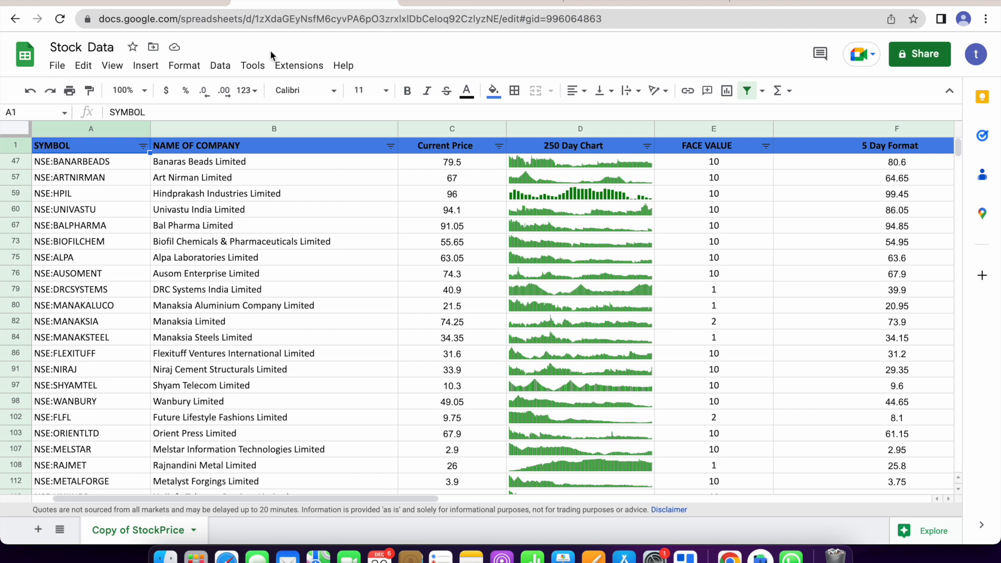
Switch to the untitled spreadsheet and enter the headers "SYMBOL", "NAME" and "CURRENT PRICE" in cells A1, B1 and C1.
{"action": "left_click", "coordinate": [621, 4]}
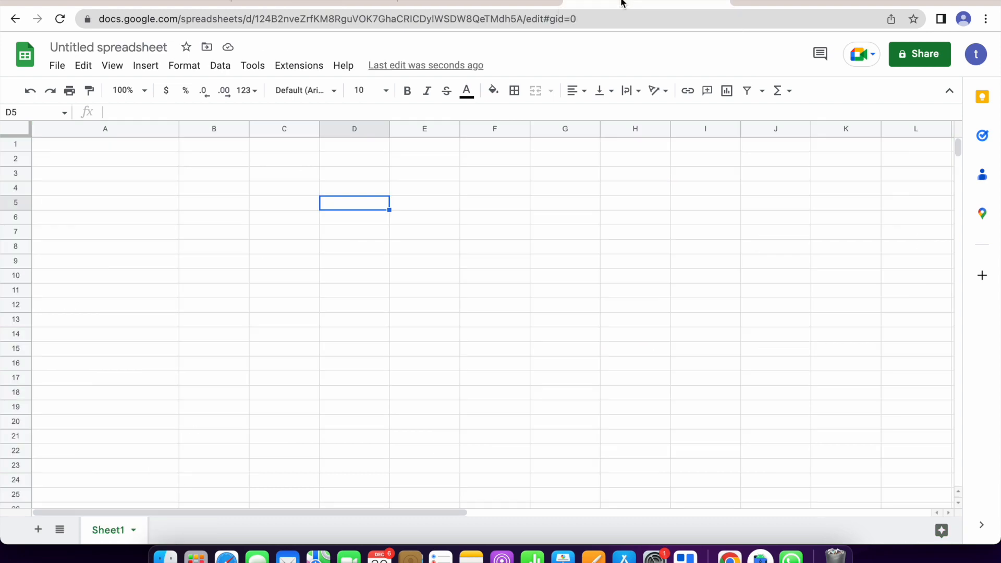
{"action": "left_click", "coordinate": [126, 144]}
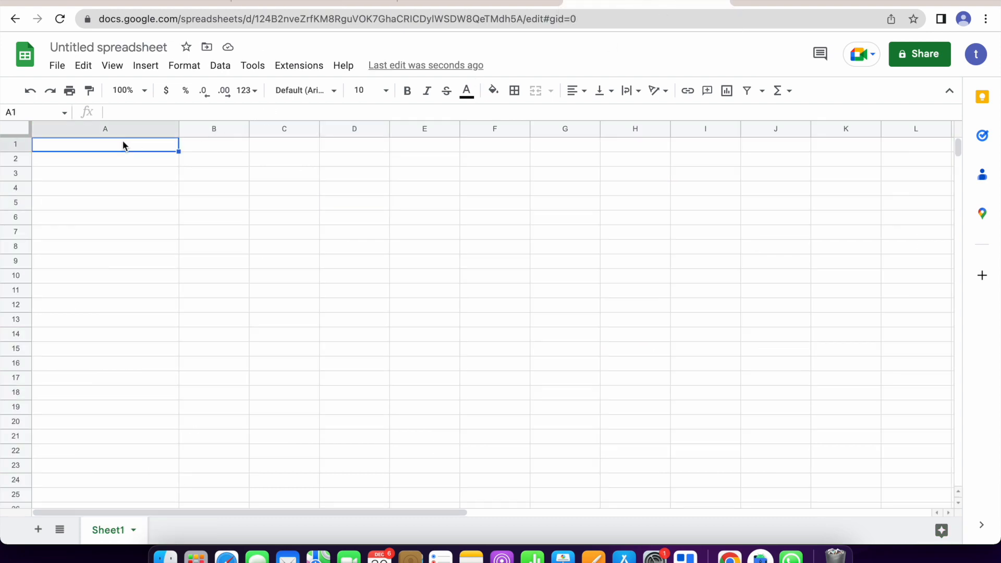
{"action": "left_click", "coordinate": [331, 3]}
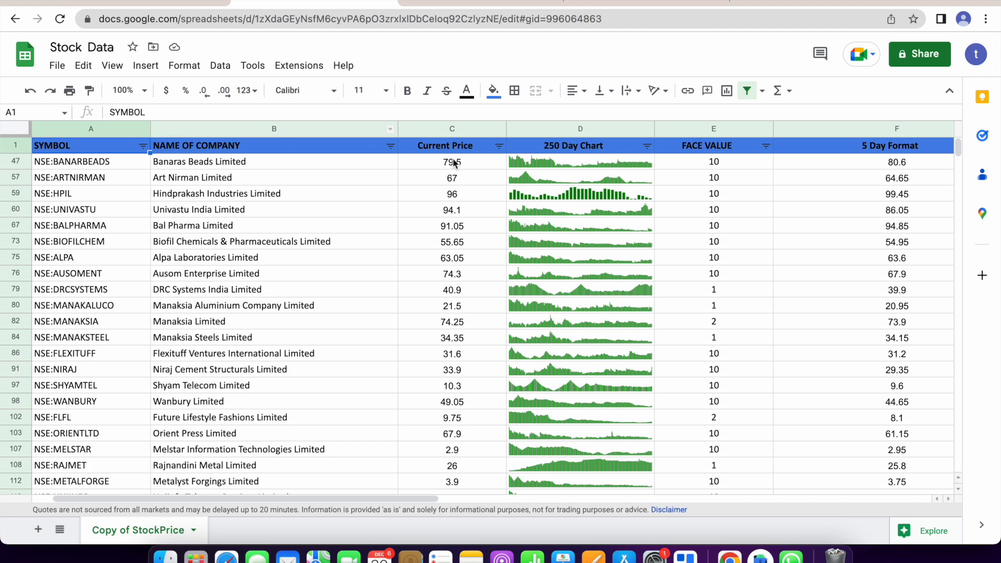
{"action": "left_click", "coordinate": [631, 3]}
{"action": "type", "text": "S"}
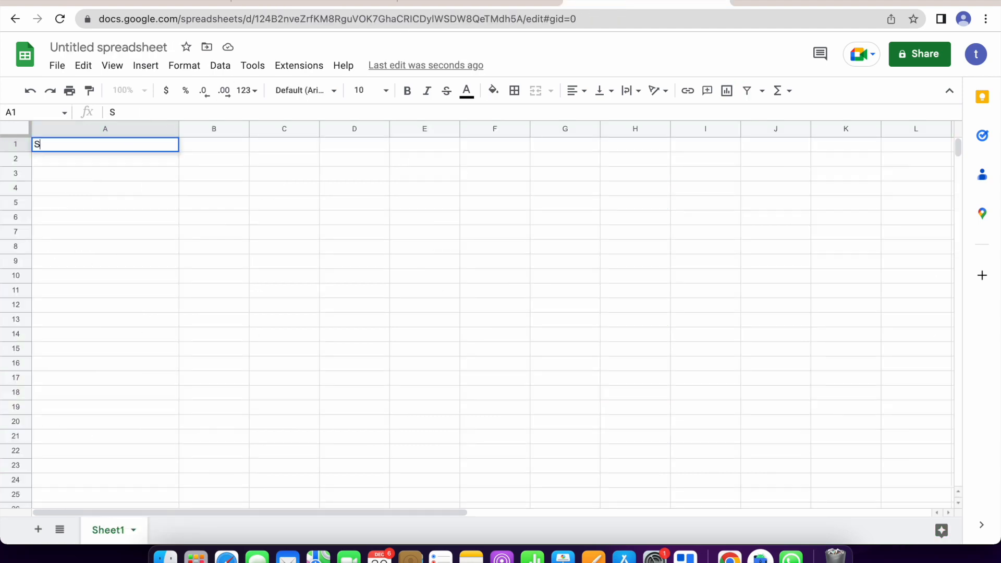
{"action": "type", "text": "YMBO:"}
{"action": "key", "text": "BackSpace"}
{"action": "type", "text": "L"}
{"action": "left_click", "coordinate": [225, 150]}
{"action": "type", "text": "NAME"}
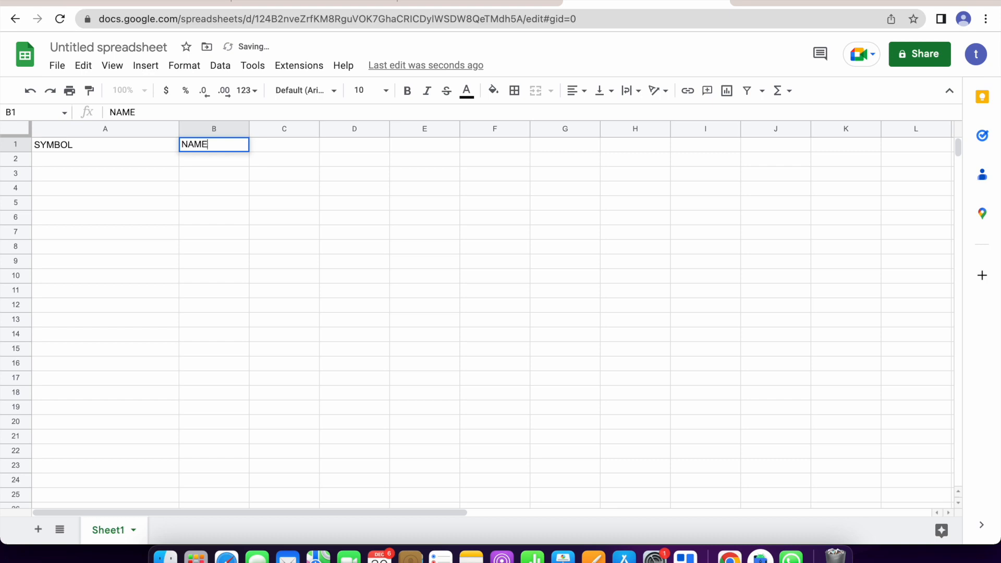
{"action": "left_click", "coordinate": [287, 146]}
{"action": "type", "text": "C"}
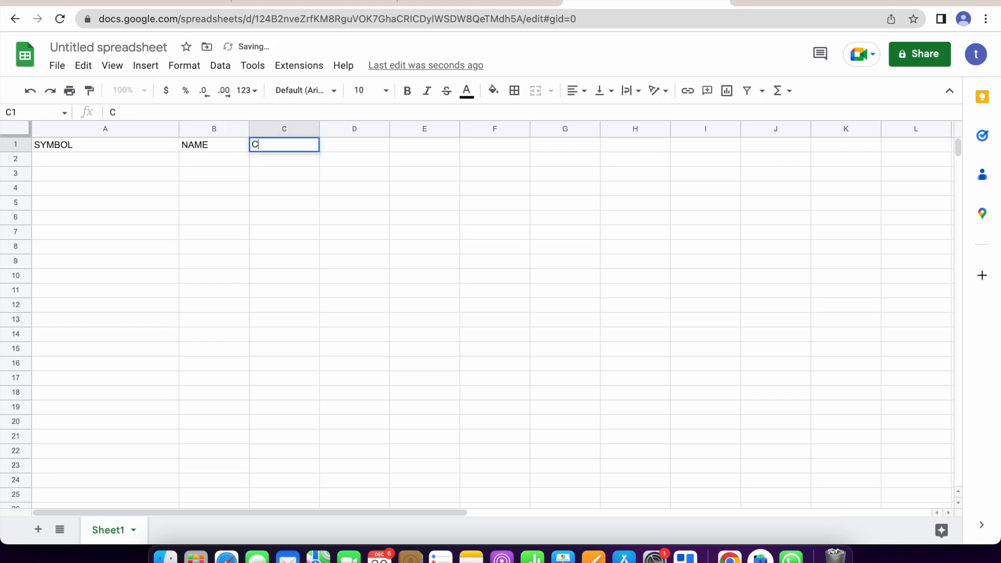
{"action": "type", "text": "URRENT PRICE"}
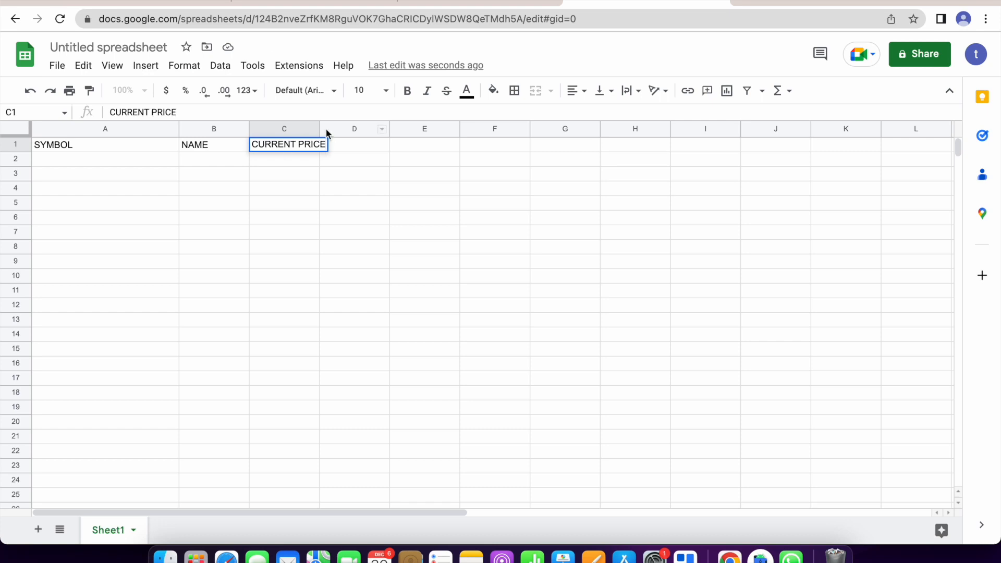
Widen column C by about a third and column B by about a quarter.
{"action": "left_click", "coordinate": [330, 130]}
{"action": "left_click_drag", "start_coordinate": [319, 128], "coordinate": [344, 129]}
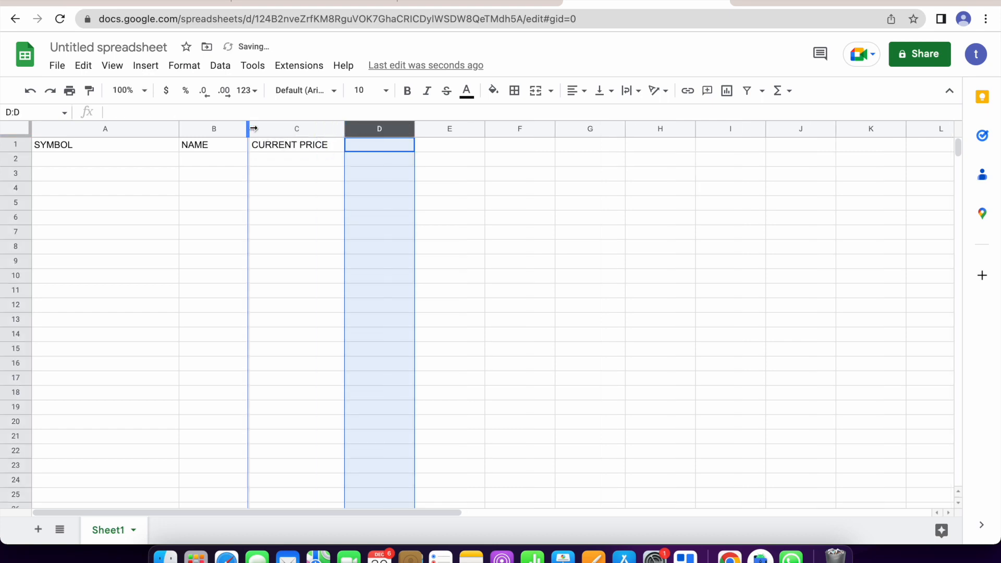
{"action": "left_click_drag", "start_coordinate": [254, 129], "coordinate": [274, 129]}
Enter the headers "52 WEEK LOW" in cell D1 and "52 WEEK HIGH" in cell E1.
{"action": "left_click", "coordinate": [389, 146]}
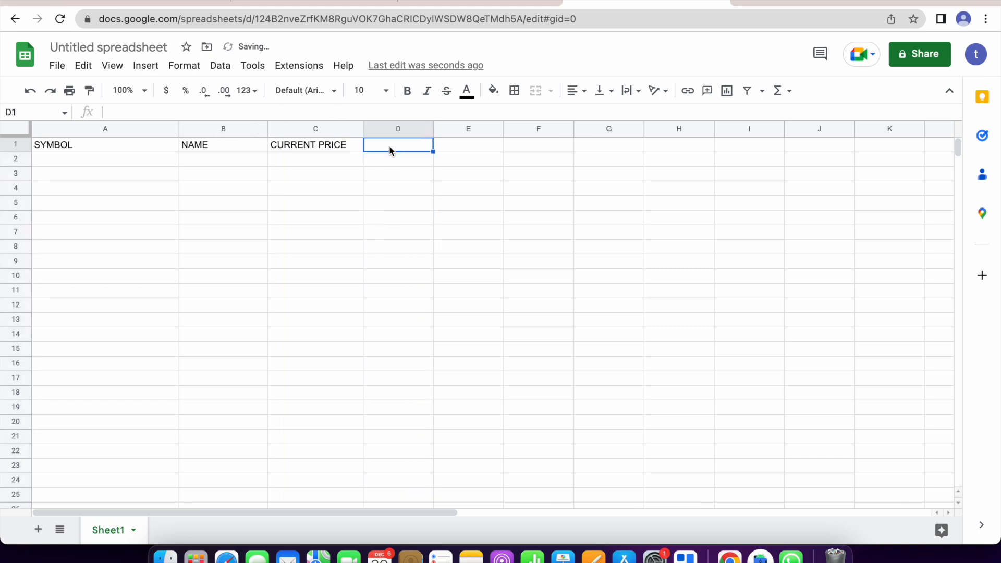
{"action": "double_click", "coordinate": [388, 145]}
{"action": "type", "text": "52 W"}
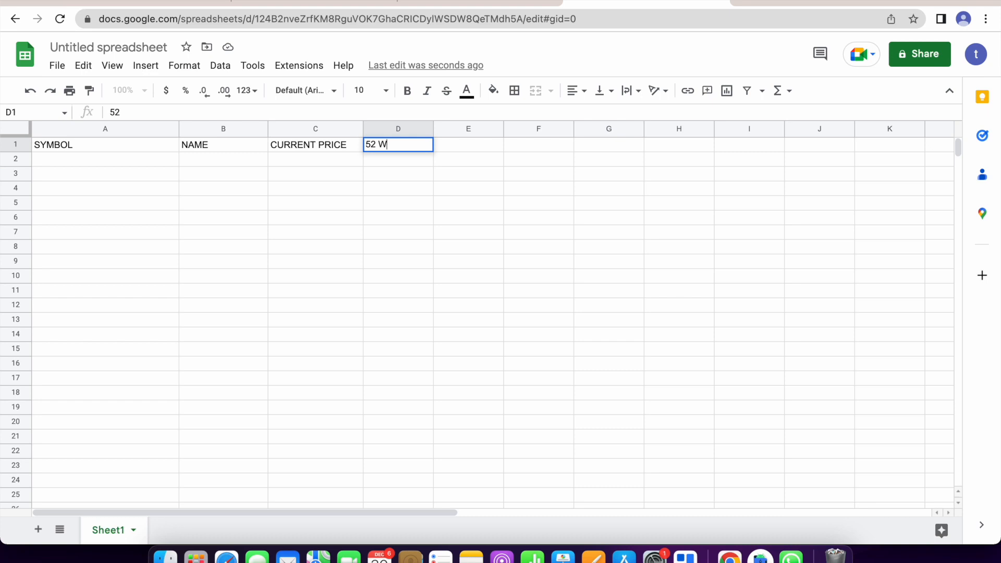
{"action": "type", "text": "EEK LOW"}
{"action": "left_click", "coordinate": [470, 128]}
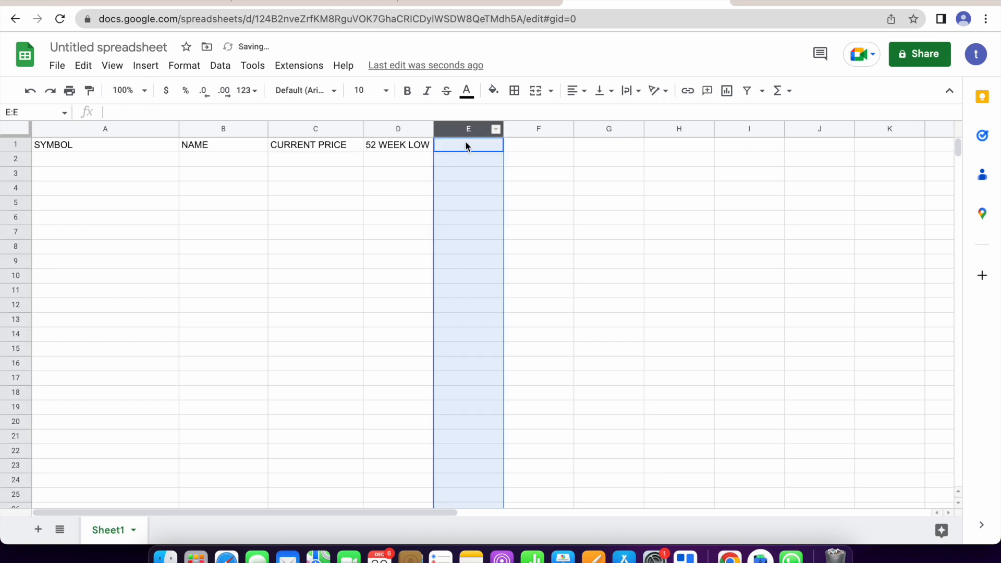
{"action": "double_click", "coordinate": [461, 145]}
{"action": "type", "text": "52 WEEK"}
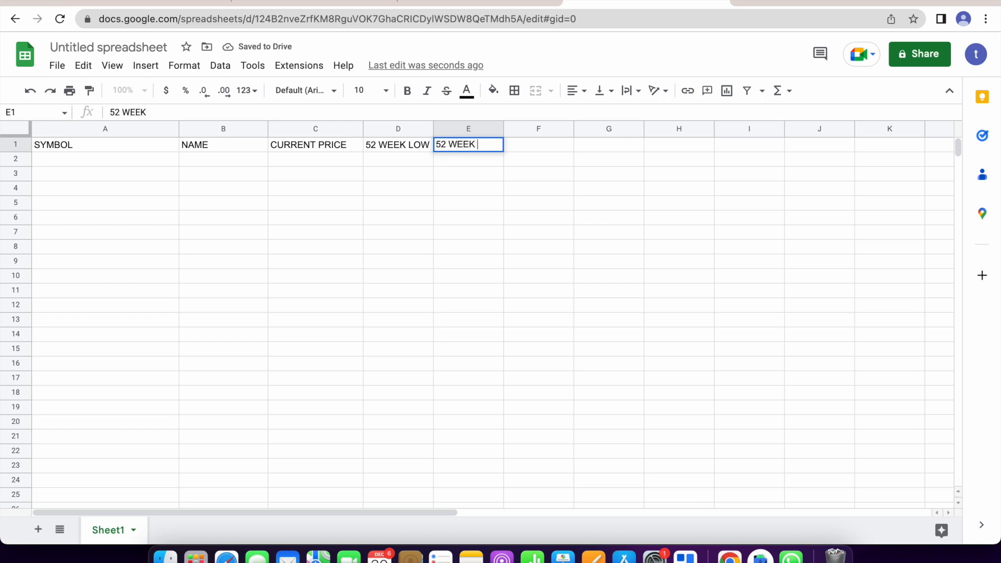
{"action": "type", "text": " HIGH"}
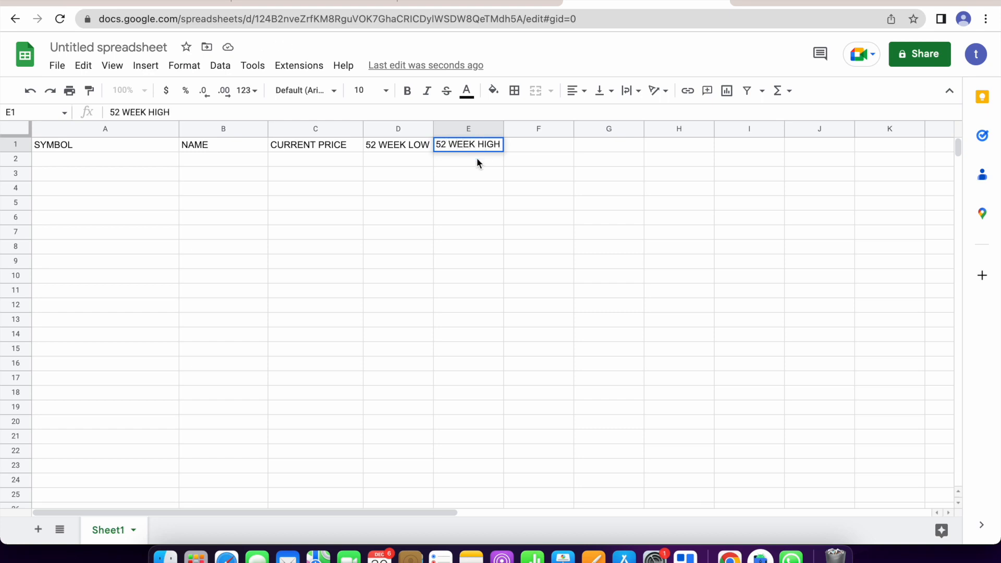
{"action": "left_click", "coordinate": [452, 164]}
Widen columns B and C by about a third and columns D and E by about half.
{"action": "left_click", "coordinate": [117, 160]}
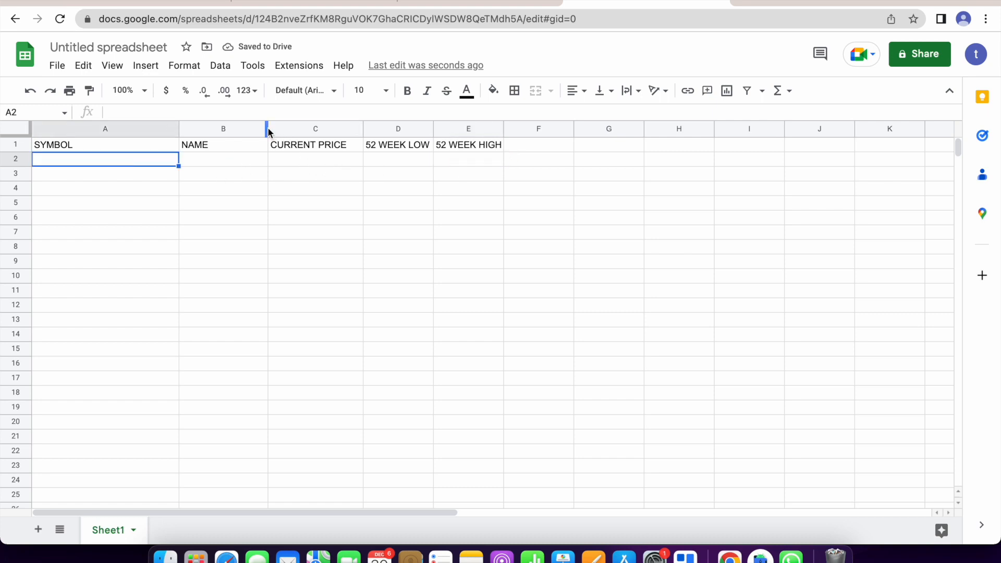
{"action": "left_click_drag", "start_coordinate": [269, 130], "coordinate": [300, 129]}
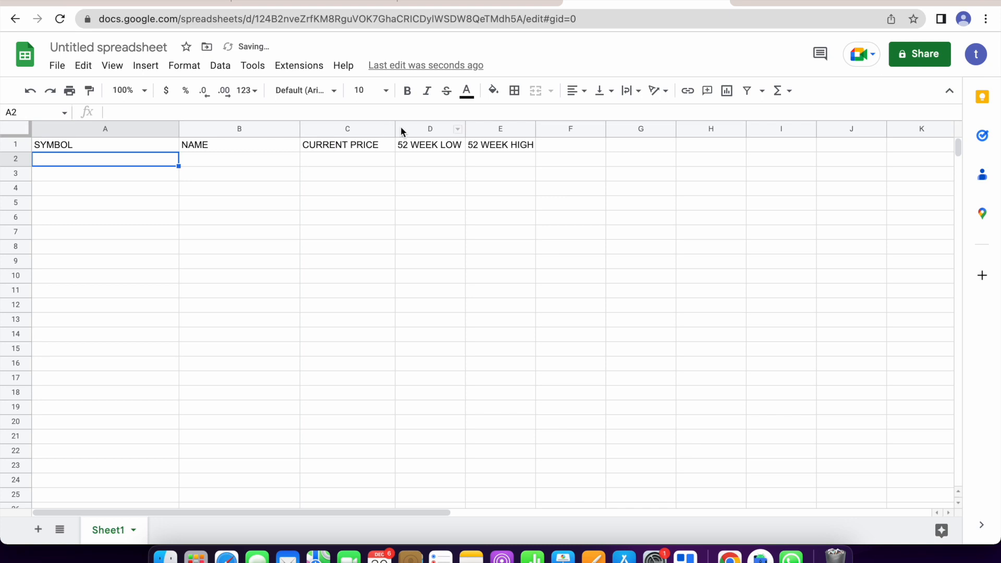
{"action": "left_click_drag", "start_coordinate": [394, 129], "coordinate": [422, 129]}
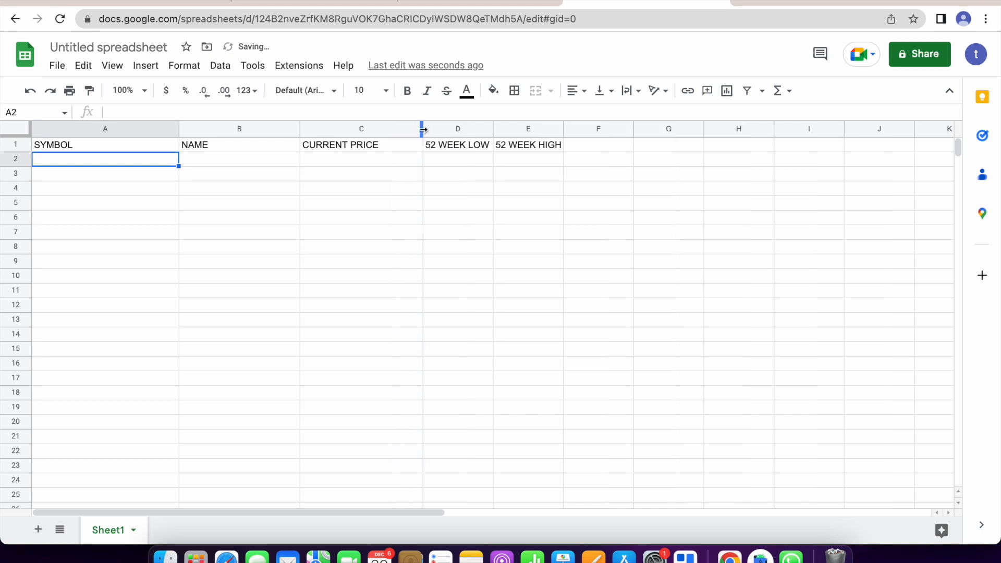
{"action": "left_click_drag", "start_coordinate": [493, 129], "coordinate": [529, 130]}
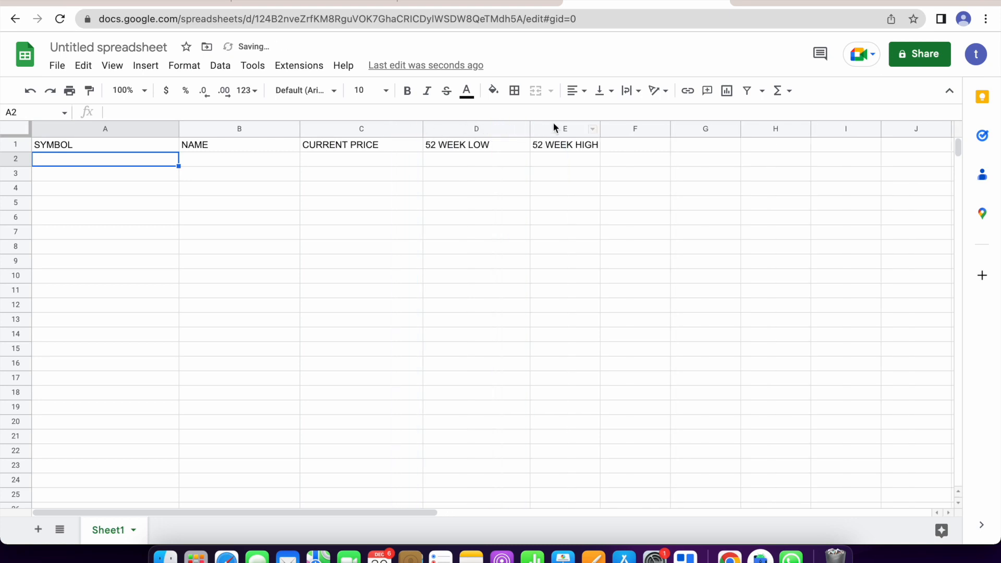
{"action": "left_click_drag", "start_coordinate": [600, 129], "coordinate": [639, 130]}
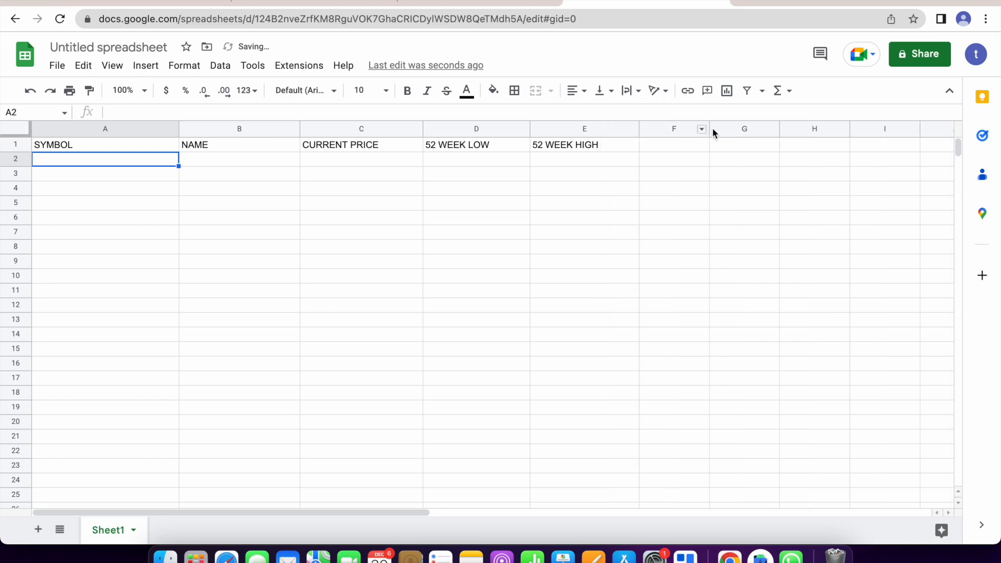
Search Google in a separate tab for "irctc ticker name" and select the ticker symbol after "NSE:" in the result.
{"action": "left_click", "coordinate": [742, 3]}
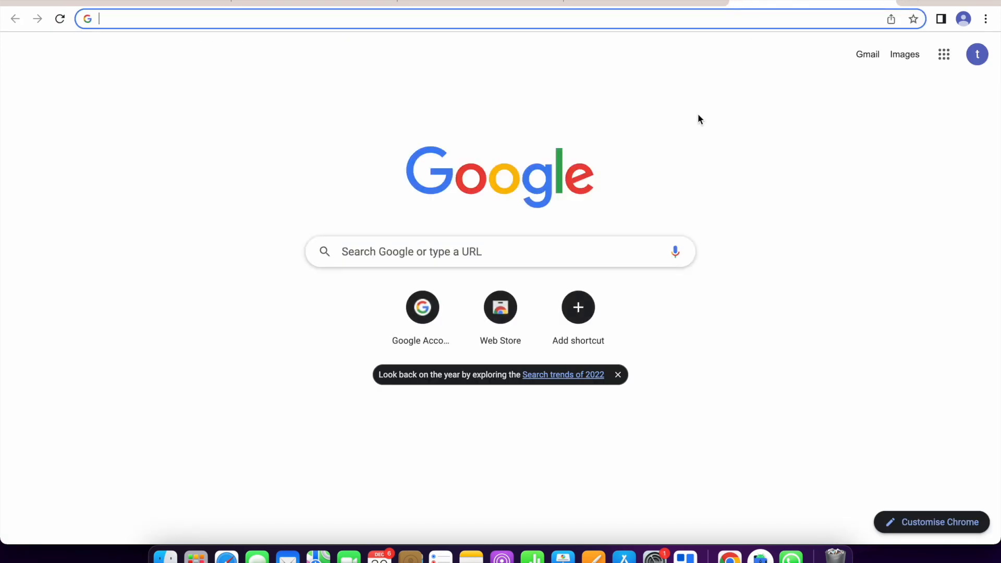
{"action": "type", "text": "irct"}
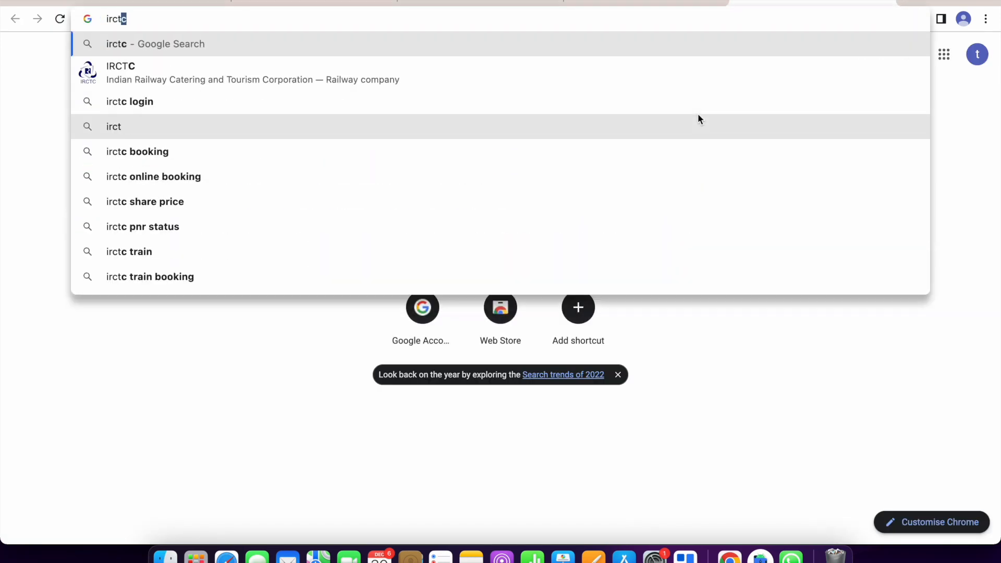
{"action": "type", "text": "c tick"}
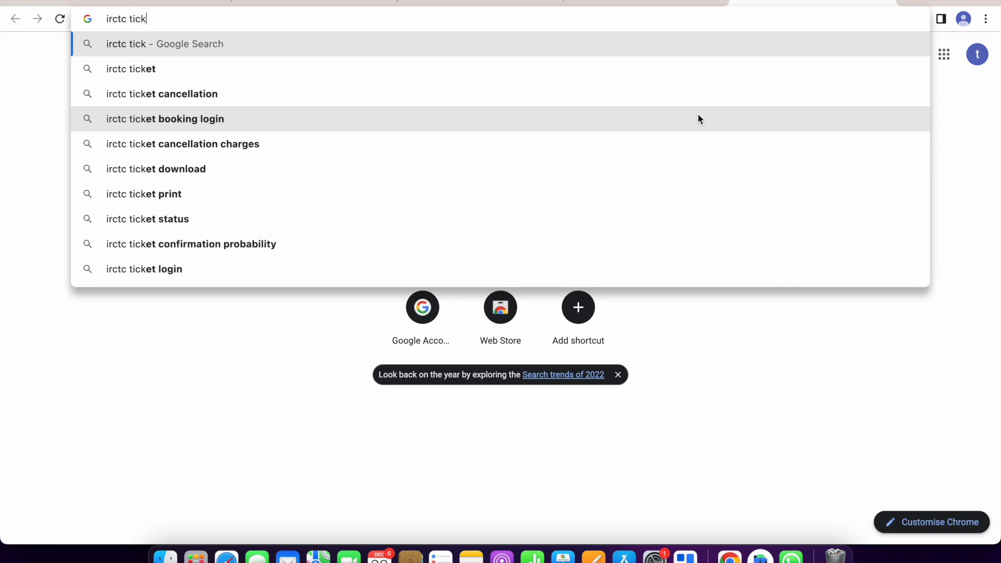
{"action": "type", "text": "er name"}
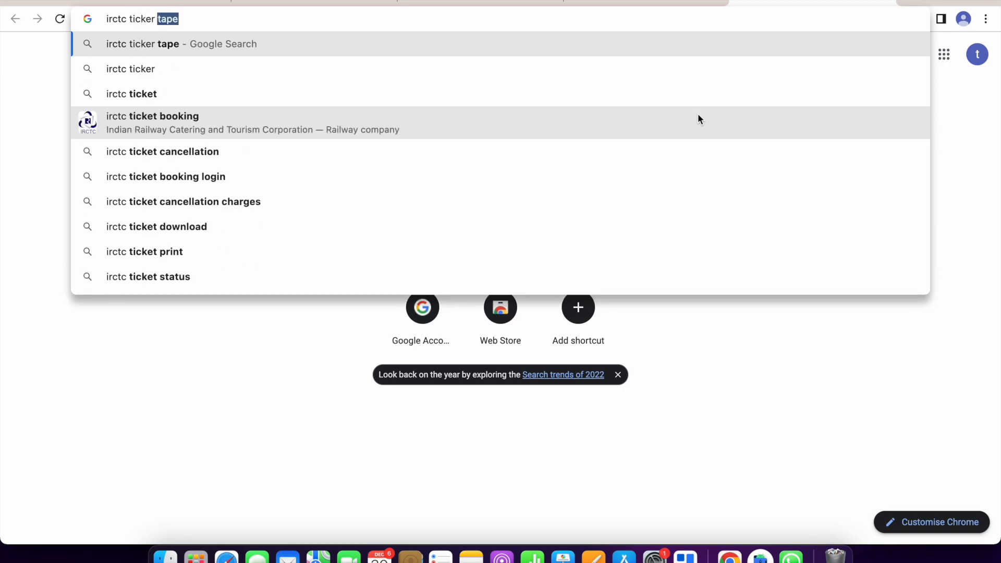
{"action": "key", "text": "Return"}
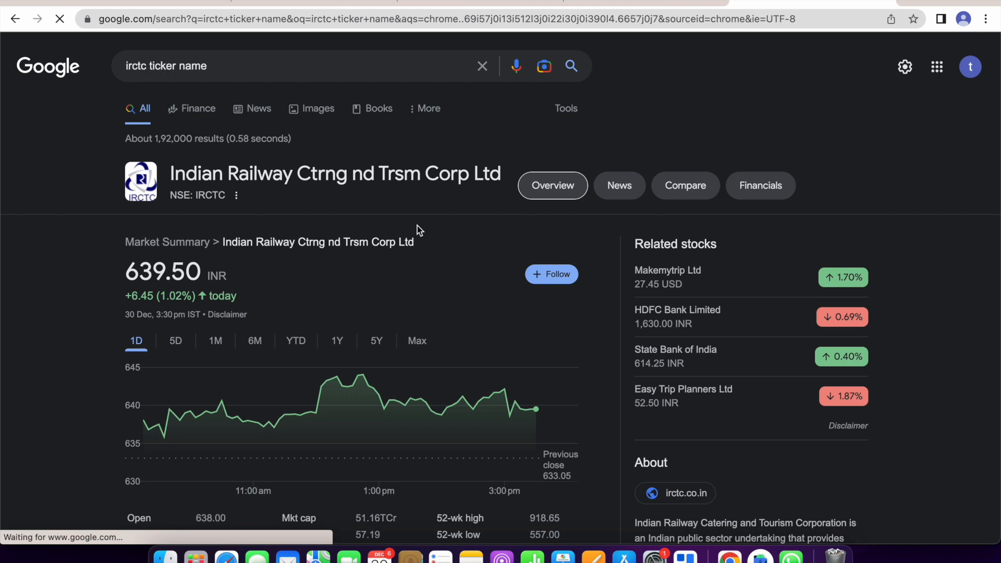
{"action": "left_click_drag", "start_coordinate": [214, 197], "coordinate": [193, 197]}
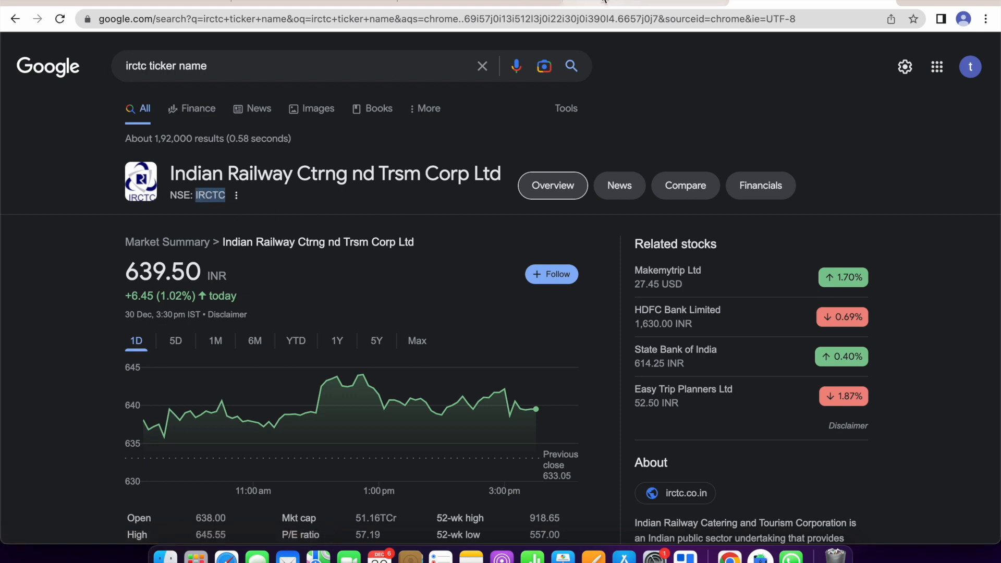
Return to the untitled spreadsheet and enter the ticker "IRCTC" in cell A2.
{"action": "left_click", "coordinate": [603, 1]}
{"action": "double_click", "coordinate": [108, 162]}
{"action": "type", "text": "IRCTC"}
Enter =GOOGLEFINANCE(A2,"name") in cell B2 and widen column B to fit the company name.
{"action": "left_click", "coordinate": [230, 157]}
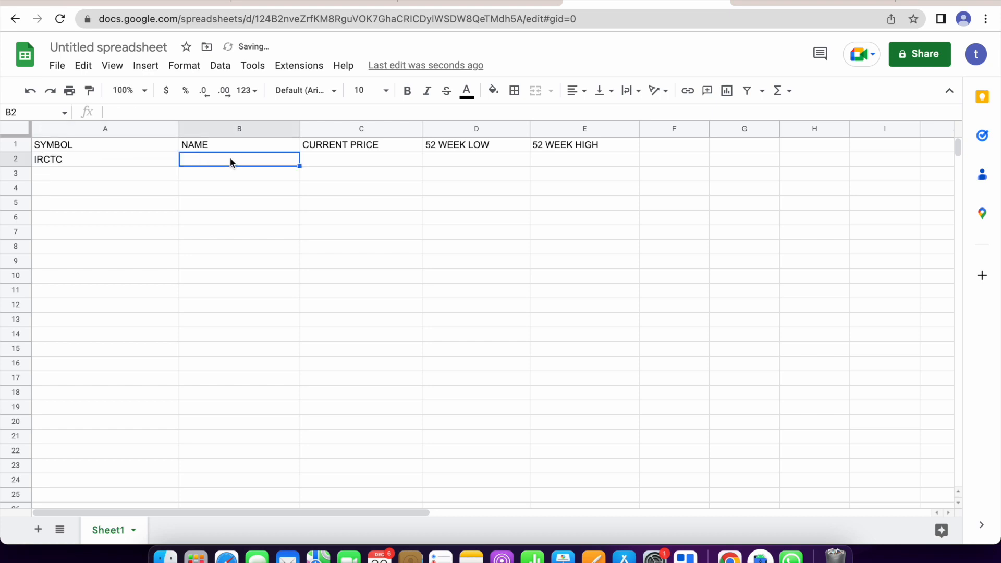
{"action": "type", "text": "GOO"}
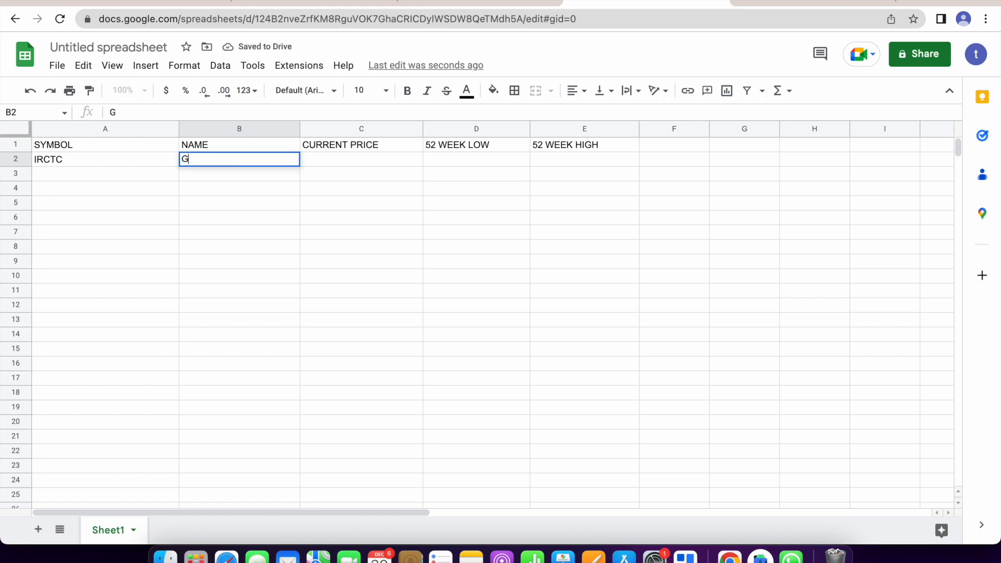
{"action": "key", "text": "BackSpace"}
{"action": "key", "text": "BackSpace"}
{"action": "key", "text": "BackSpace"}
{"action": "type", "text": "=GOO"}
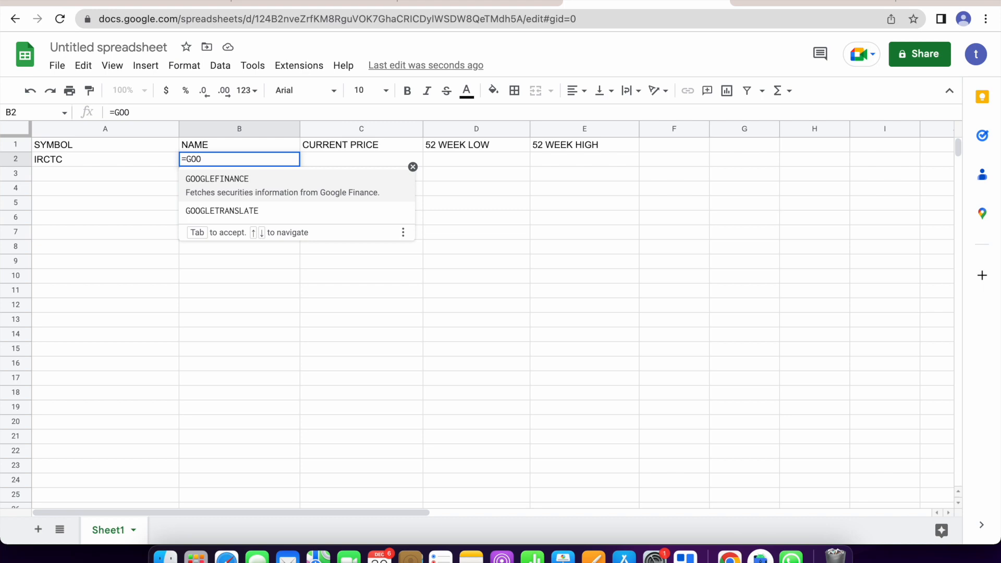
{"action": "key", "text": "Tab"}
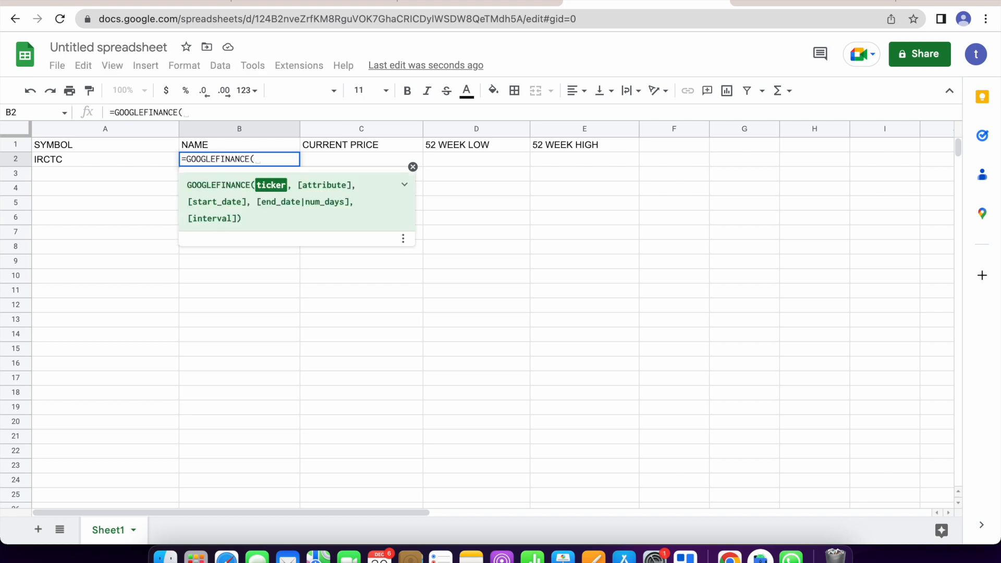
{"action": "left_click", "coordinate": [104, 167]}
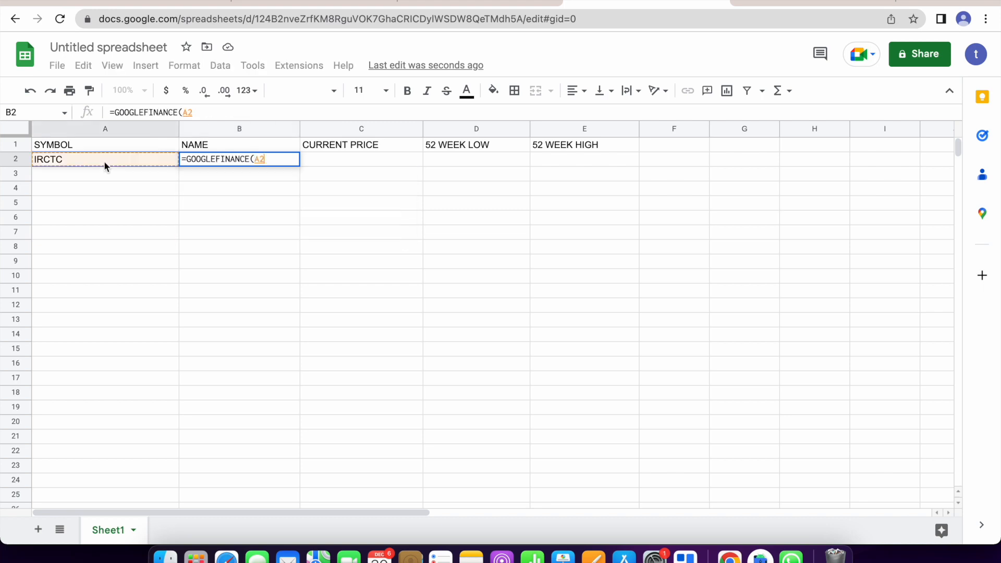
{"action": "type", "text": ","}
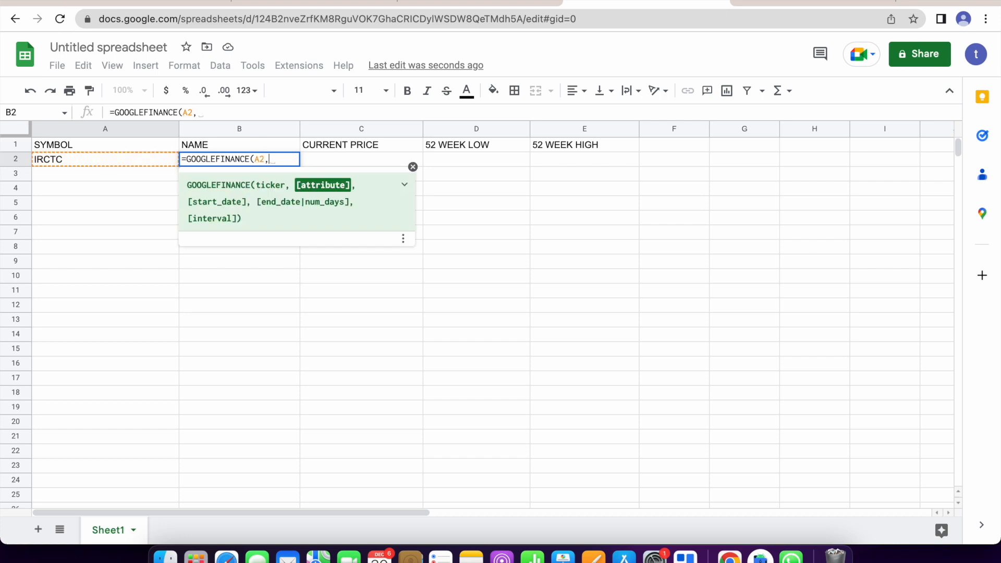
{"action": "type", "text": "\"name"}
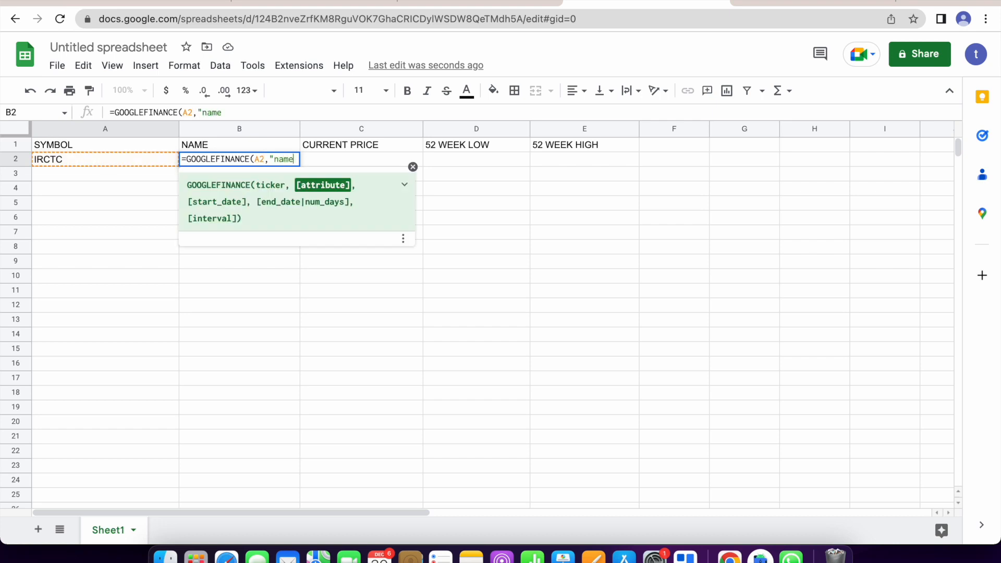
{"action": "type", "text": "\")"}
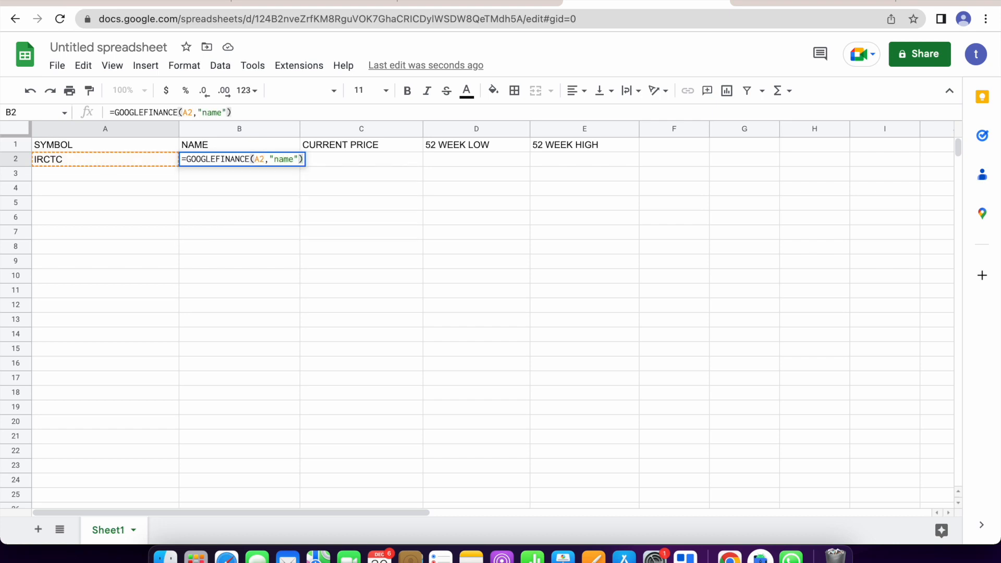
{"action": "key", "text": "Return"}
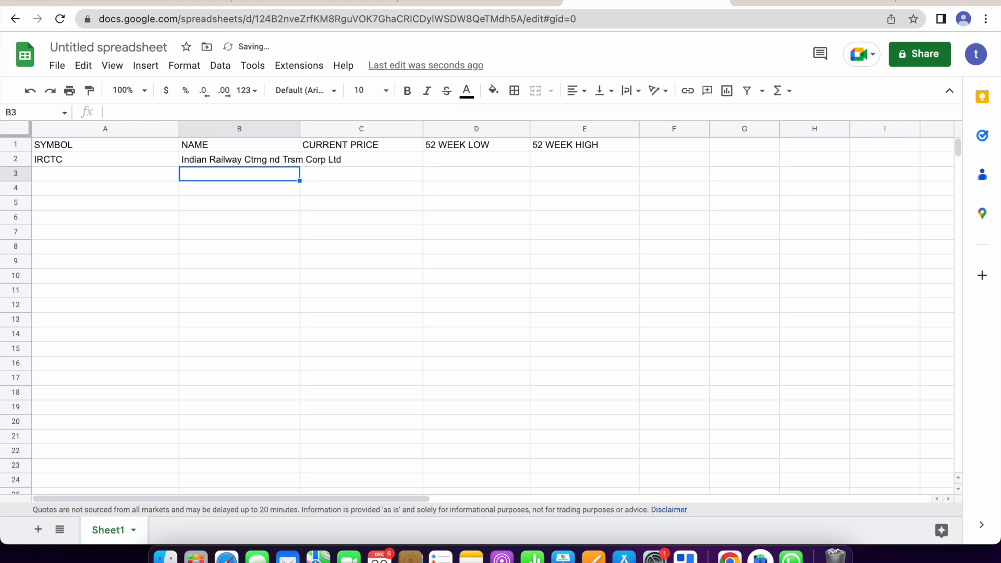
{"action": "left_click_drag", "start_coordinate": [298, 124], "coordinate": [352, 124]}
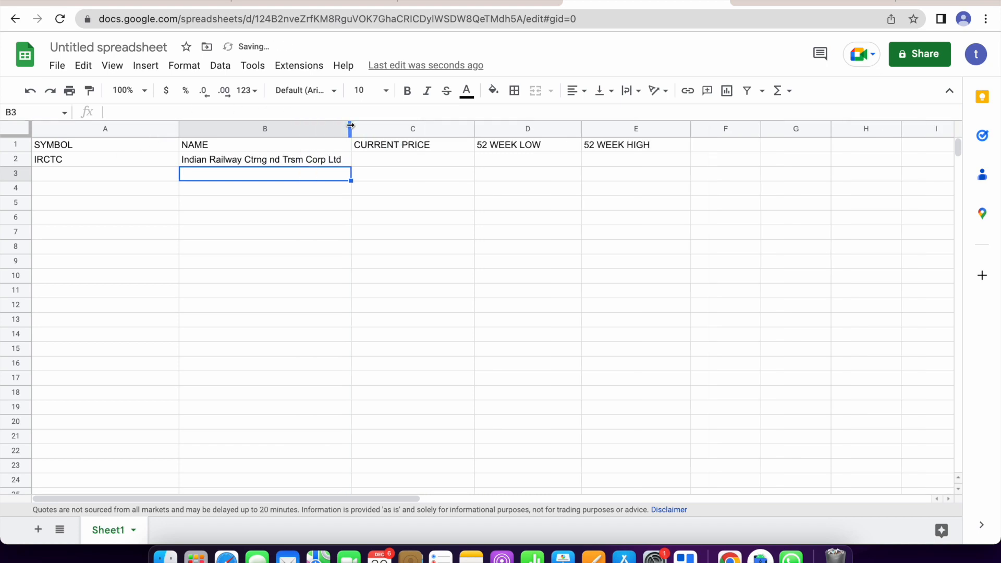
Enter =GOOGLEFINANCE(A2,"price") in cell C2 under the CURRENT PRICE header.
{"action": "left_click", "coordinate": [393, 162]}
{"action": "type", "text": "=GOO"}
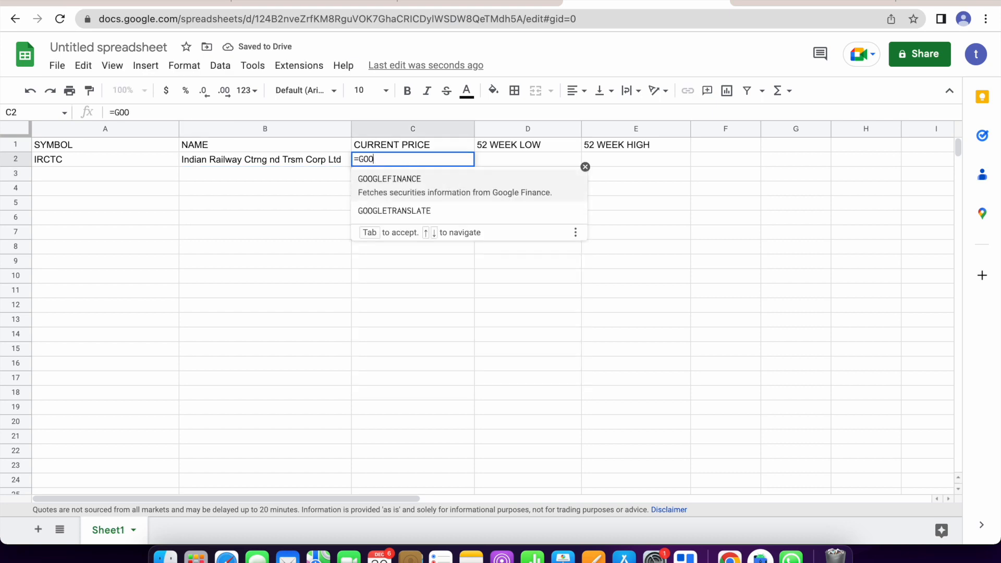
{"action": "key", "text": "Tab"}
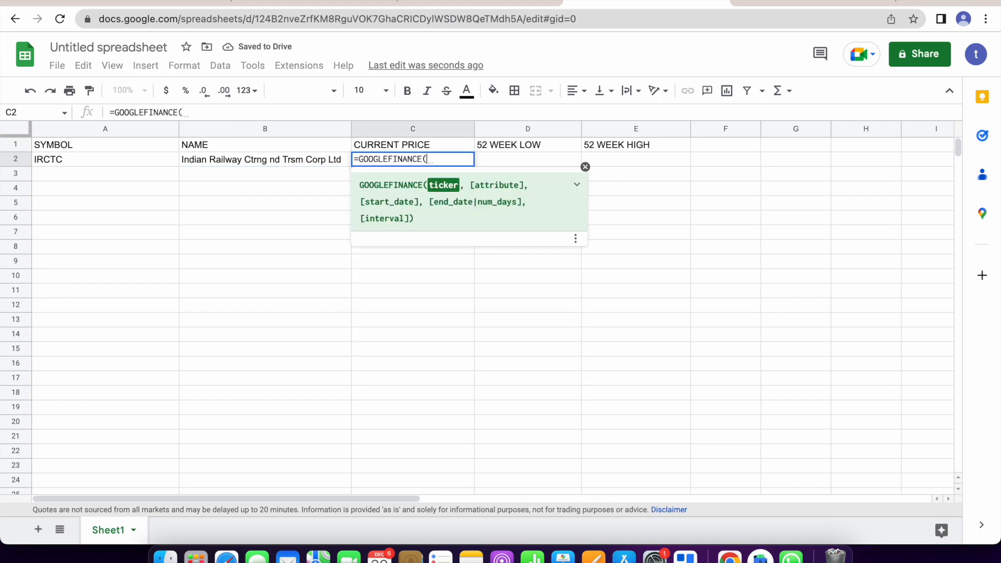
{"action": "left_click", "coordinate": [150, 166]}
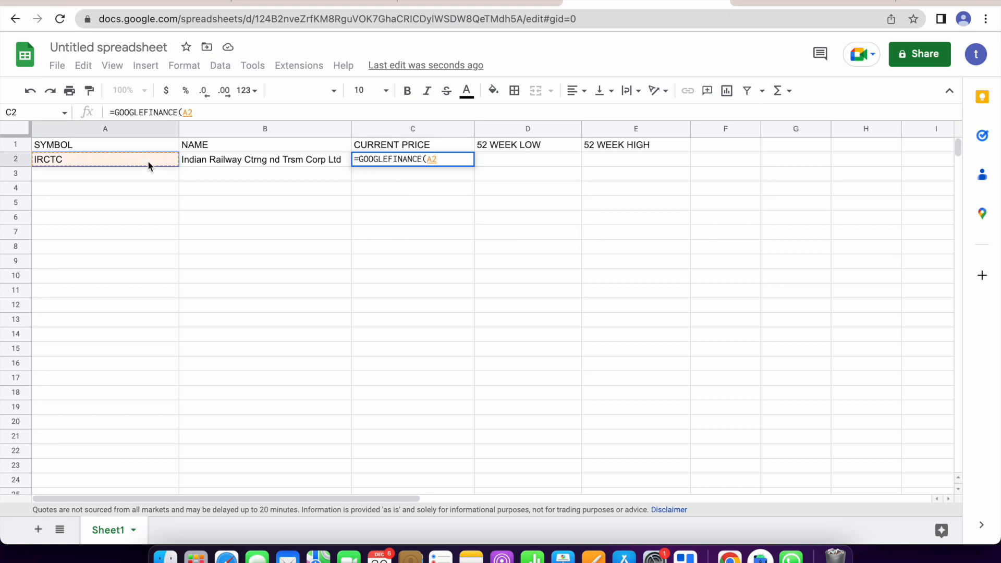
{"action": "type", "text": ",\"price\""}
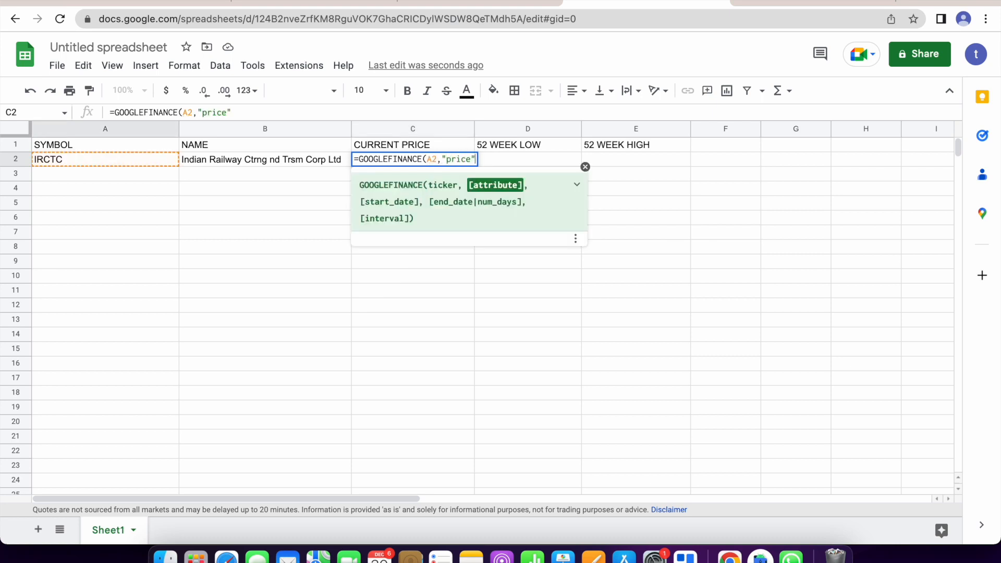
{"action": "type", "text": ")"}
{"action": "key", "text": "Return"}
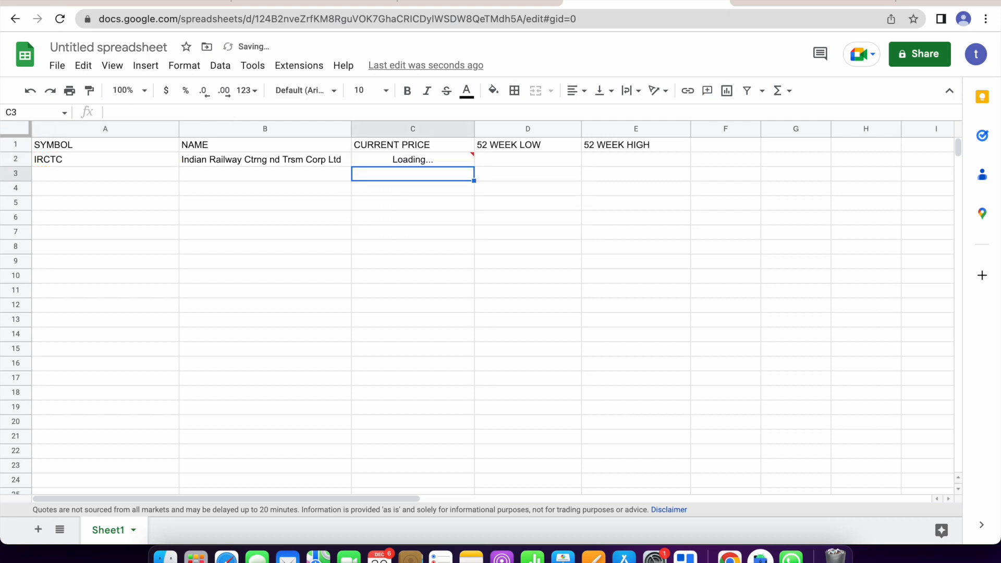
Enter =GOOGLEFINANCE(A2,"52low") in cell D2 under 52 WEEK LOW and reopen the formula for editing.
{"action": "left_click", "coordinate": [511, 150]}
{"action": "left_click", "coordinate": [510, 165]}
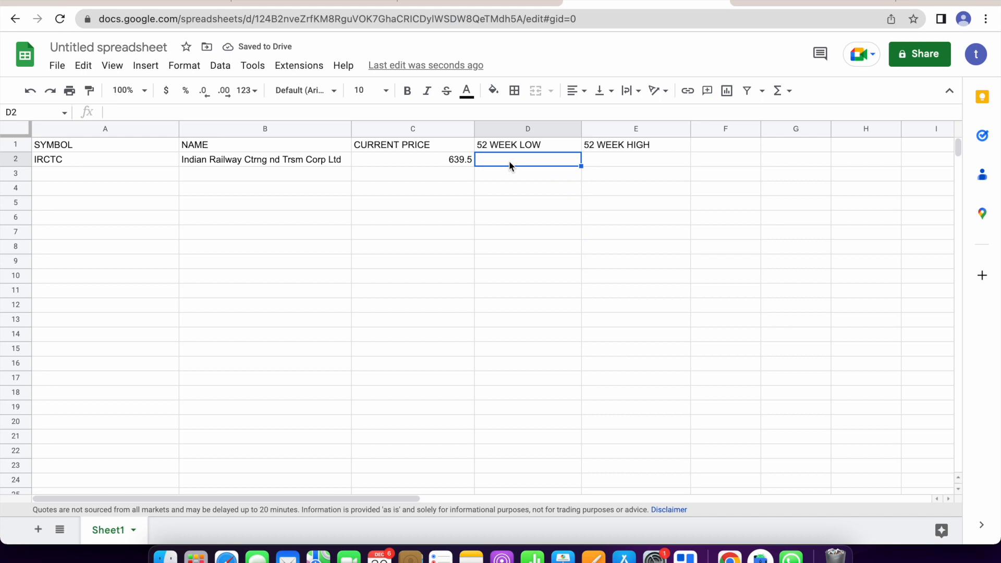
{"action": "type", "text": "="}
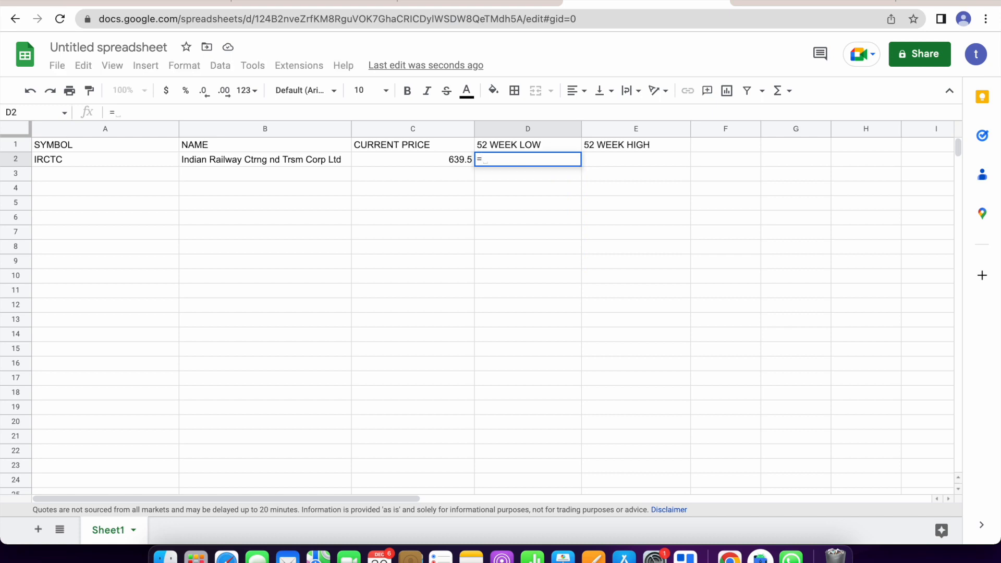
{"action": "type", "text": "GOOGLEFINANCE("}
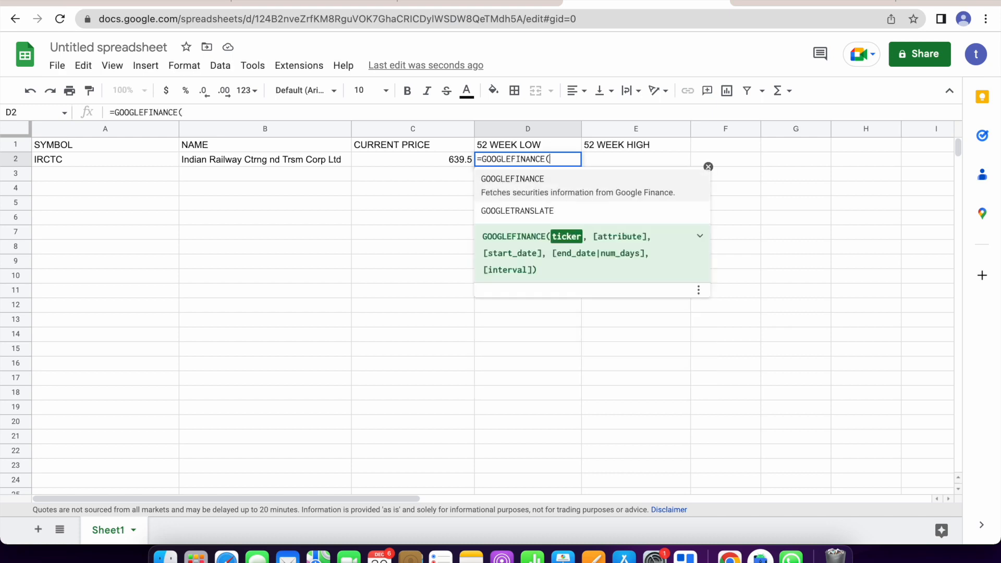
{"action": "key", "text": "Tab"}
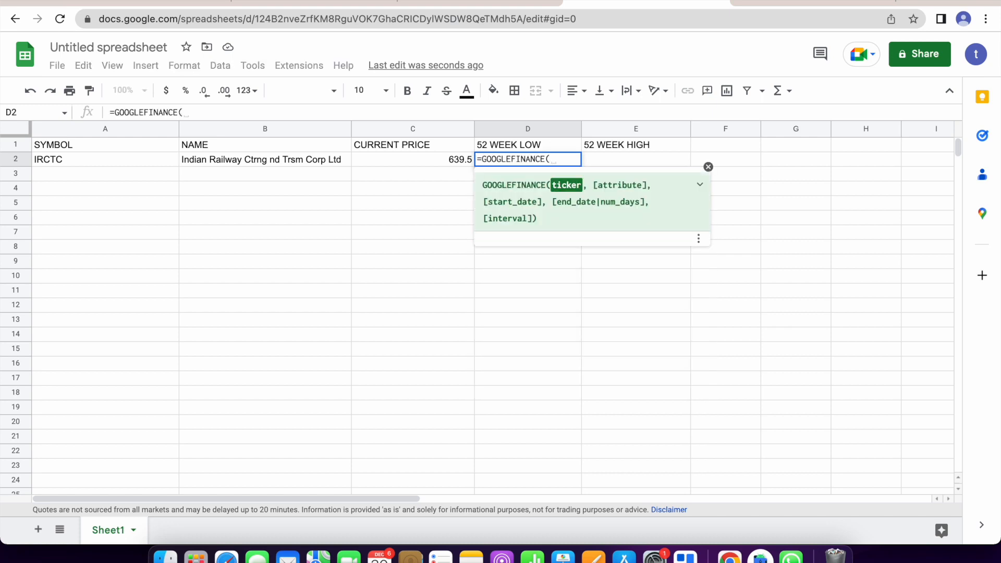
{"action": "left_click", "coordinate": [134, 164]}
{"action": "type", "text": ",5"}
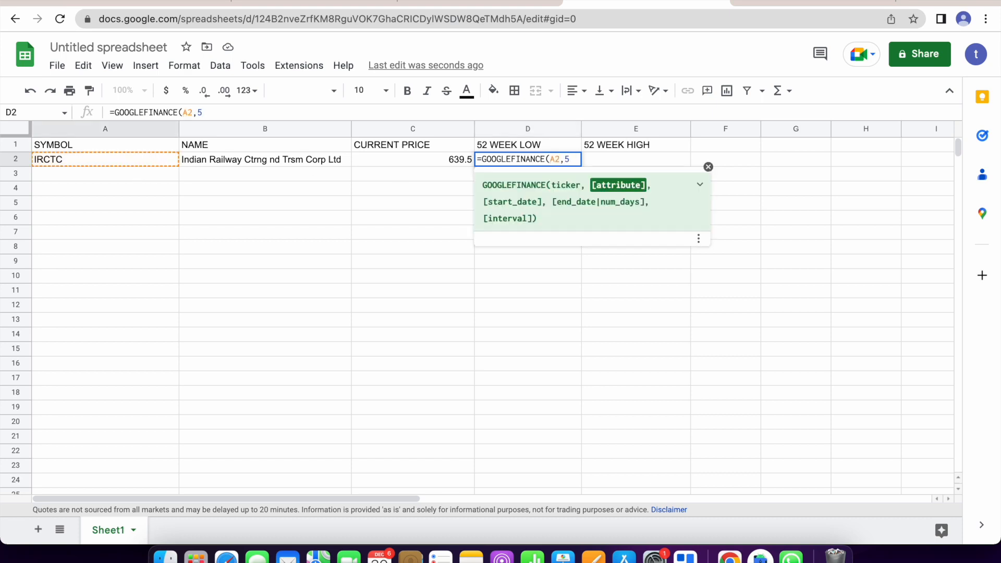
{"action": "key", "text": "BackSpace"}
{"action": "type", "text": "\""}
{"action": "type", "text": "52low\""}
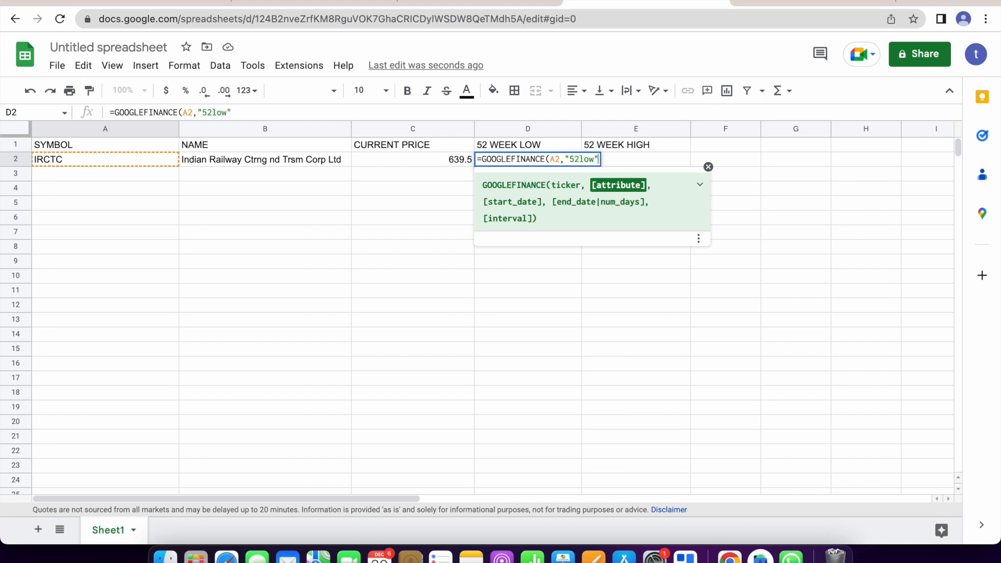
{"action": "type", "text": ")"}
{"action": "key", "text": "Return"}
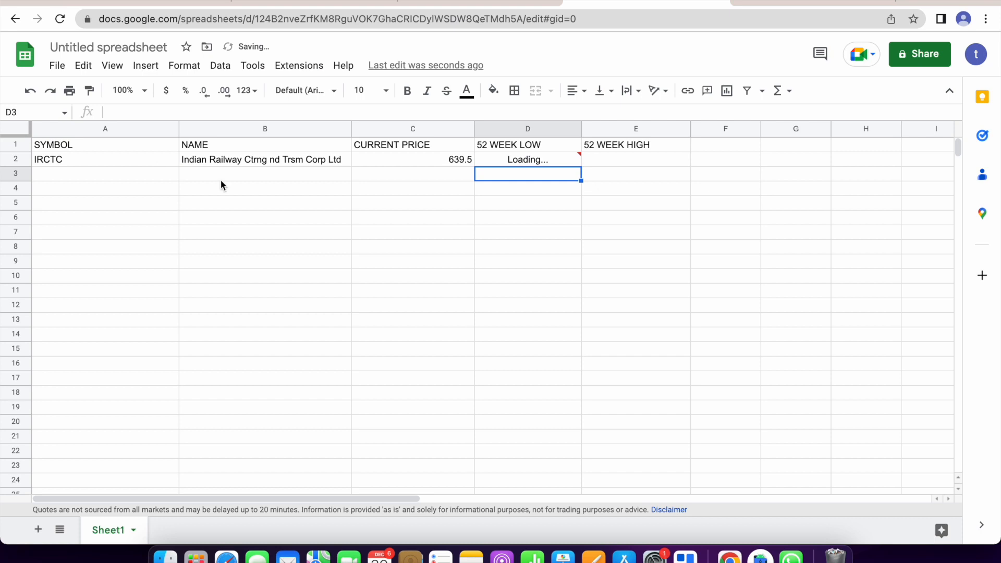
{"action": "left_click", "coordinate": [552, 157]}
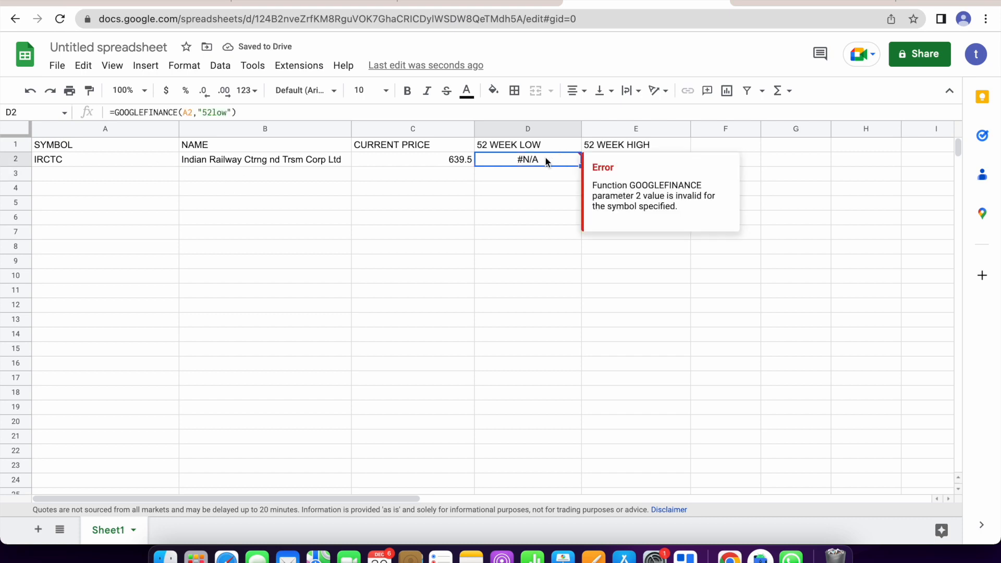
{"action": "double_click", "coordinate": [580, 159]}
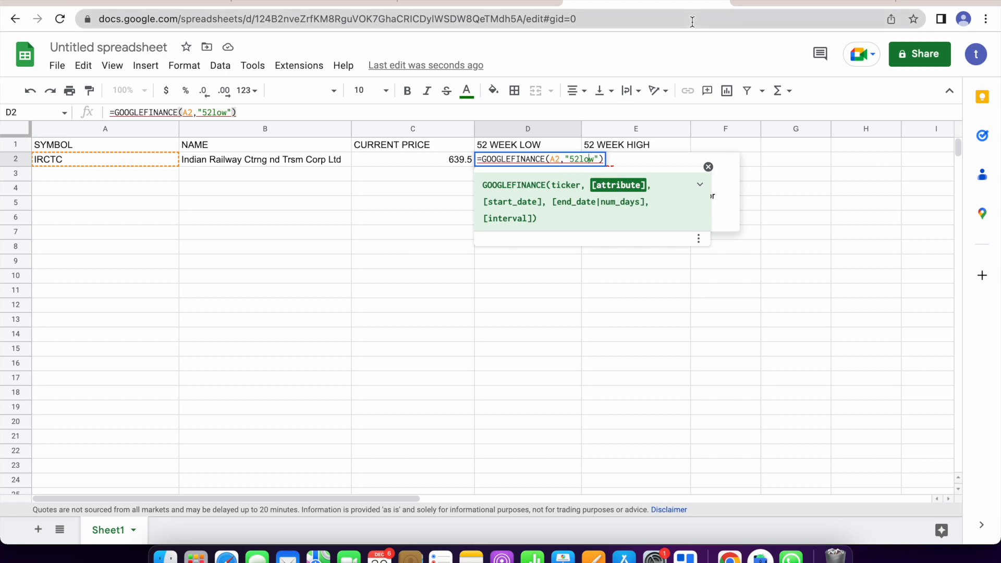
In the Google search tab, look up "googlefinance documentation", and find "52" on the GOOGLEFINANCE page of Google Docs Editors Help.
{"action": "left_click", "coordinate": [782, 3]}
{"action": "left_click", "coordinate": [680, 21]}
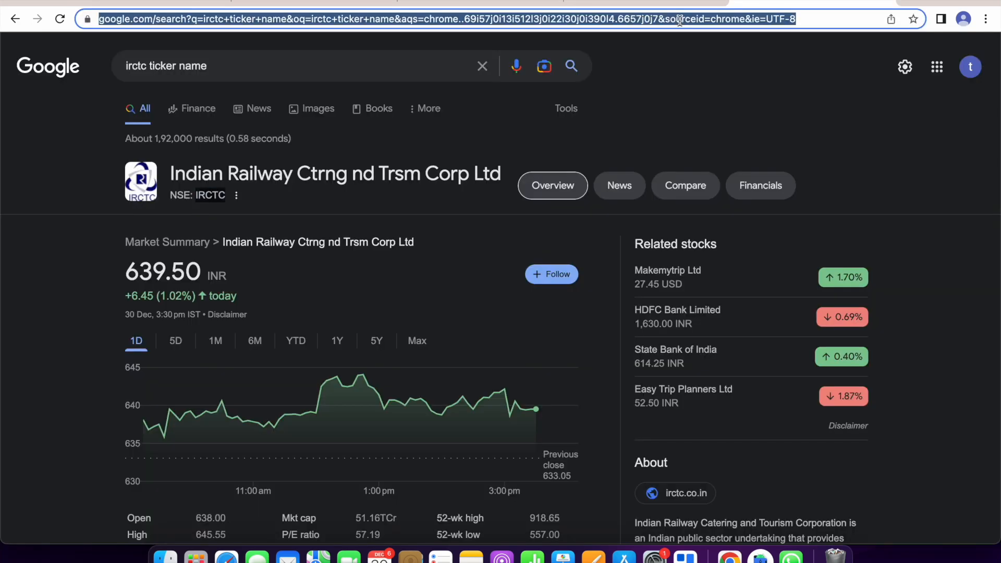
{"action": "type", "text": "google"}
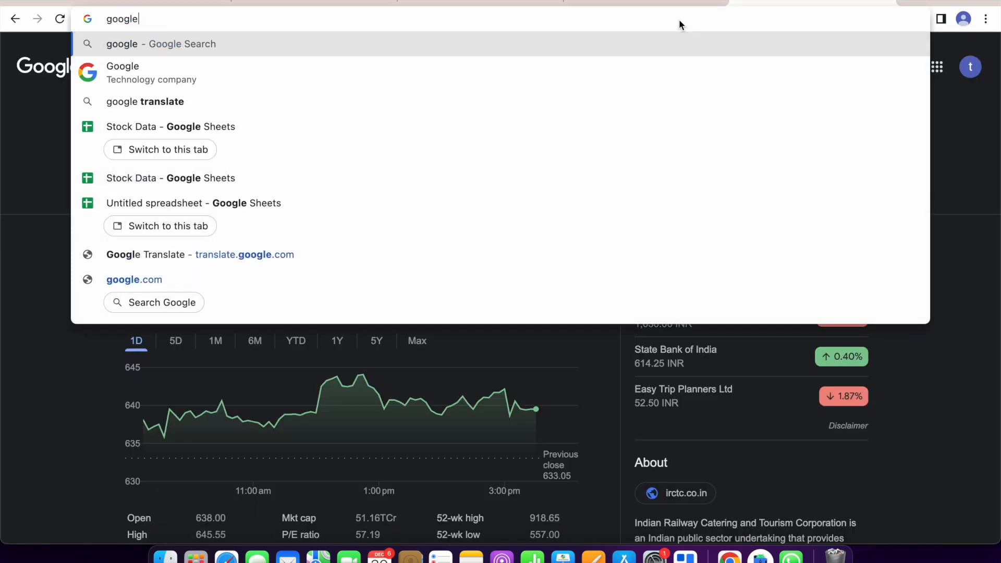
{"action": "type", "text": "finance docum"}
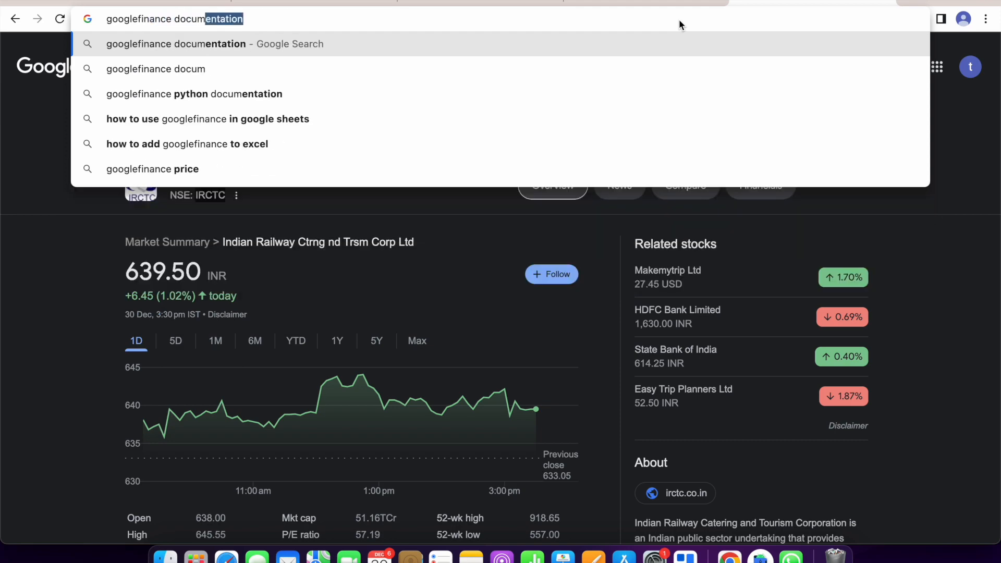
{"action": "key", "text": "Return"}
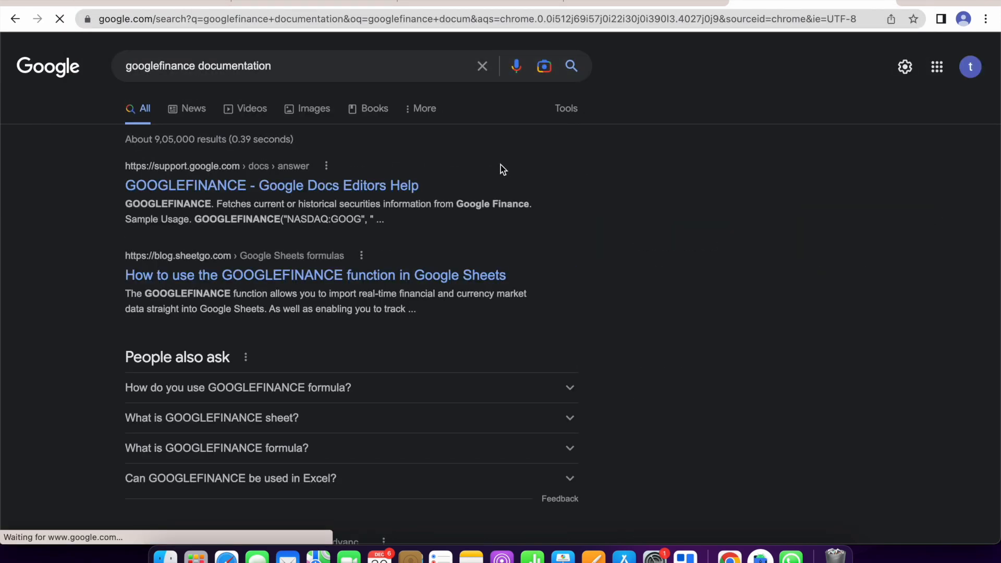
{"action": "left_click", "coordinate": [316, 185]}
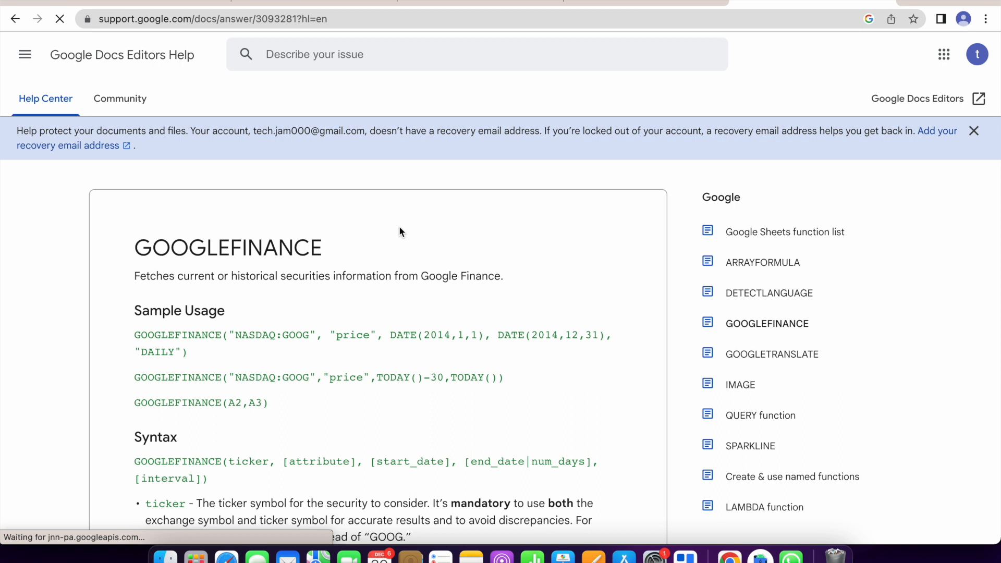
{"action": "key", "text": "super+f"}
{"action": "type", "text": "52"}
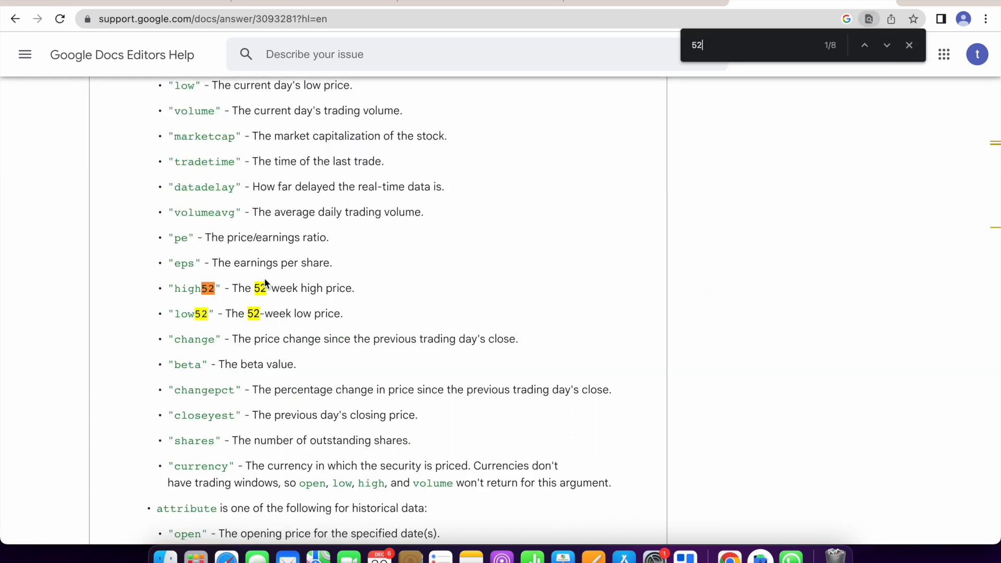
Return to the untitled spreadsheet and change the attribute in the D2 formula to "low52".
{"action": "left_click", "coordinate": [623, 11]}
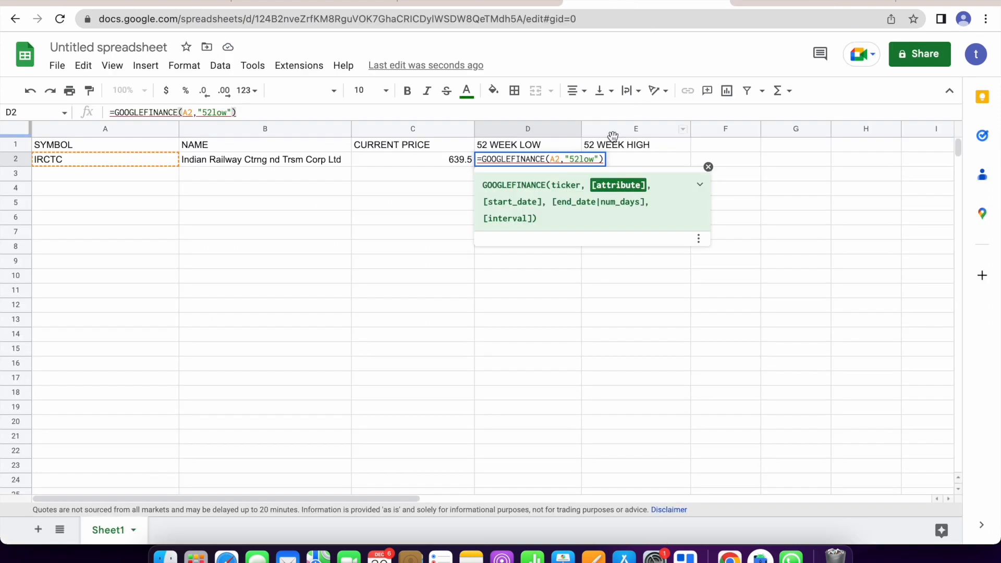
{"action": "left_click", "coordinate": [593, 159]}
{"action": "key", "text": "BackSpace"}
{"action": "key", "text": "BackSpace"}
{"action": "type", "text": "52"}
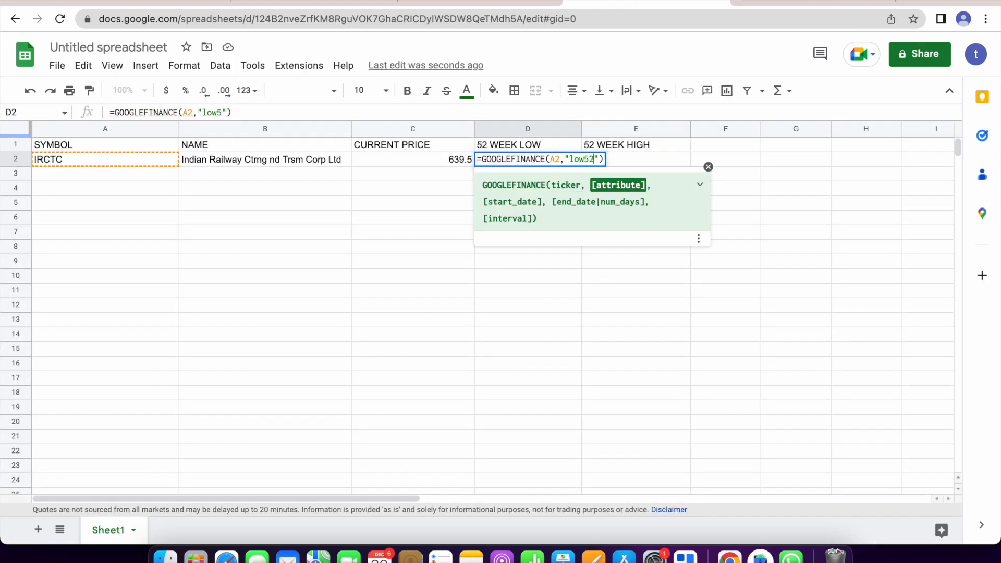
{"action": "key", "text": "Return"}
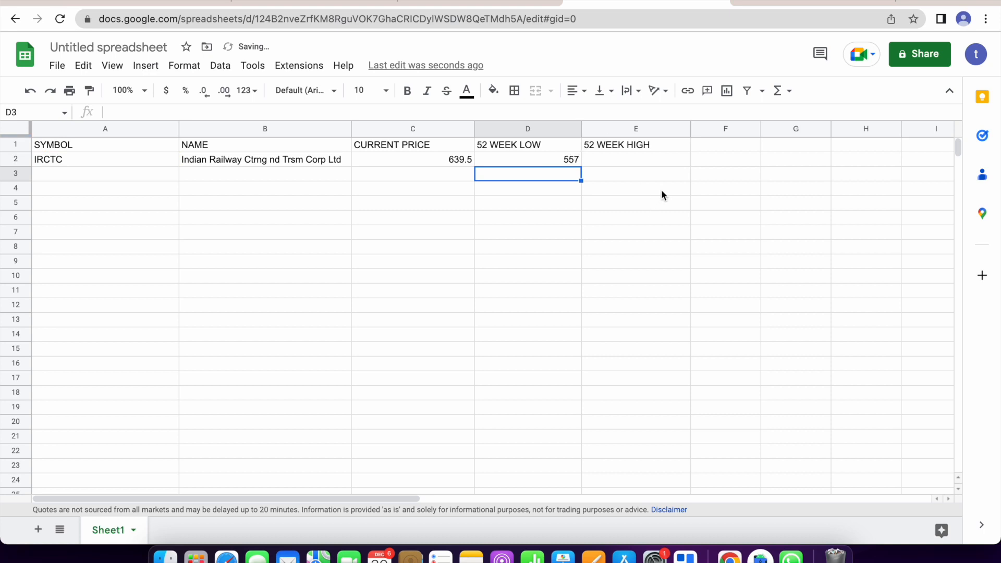
Enter =GOOGLEFINANCE(A2,"high52") in cell E2 under the 52 WEEK HIGH header.
{"action": "left_click", "coordinate": [632, 164]}
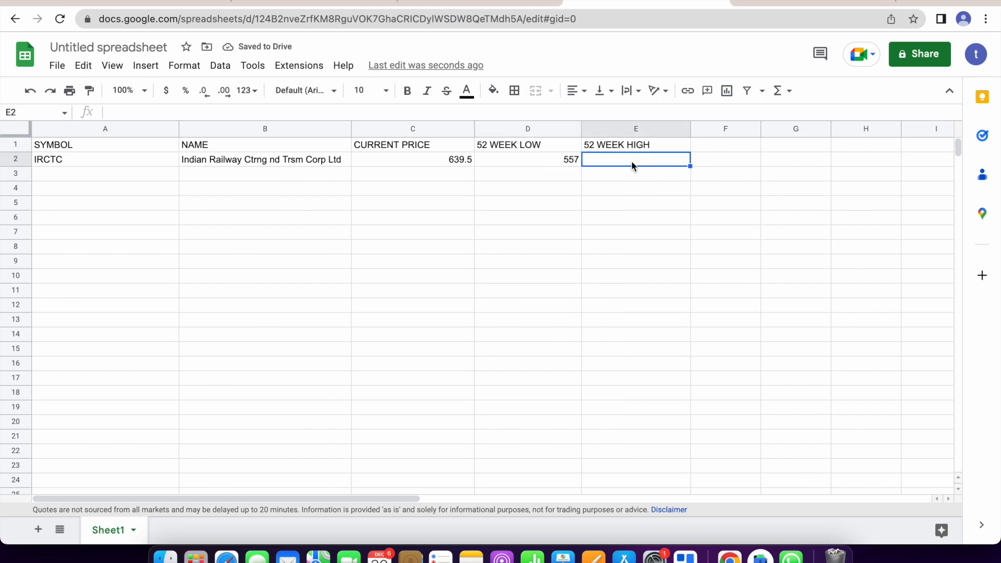
{"action": "type", "text": "=GOO"}
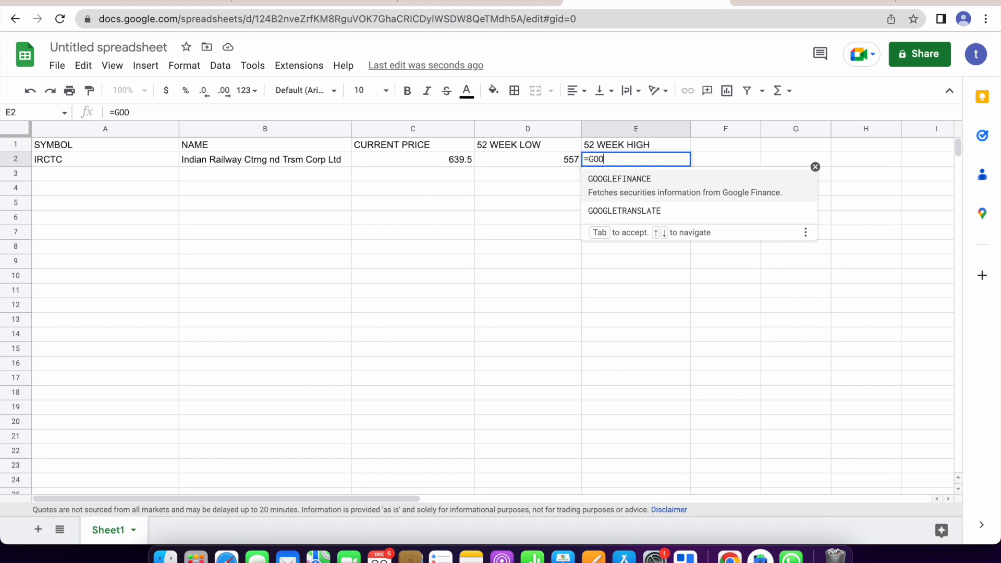
{"action": "key", "text": "Tab"}
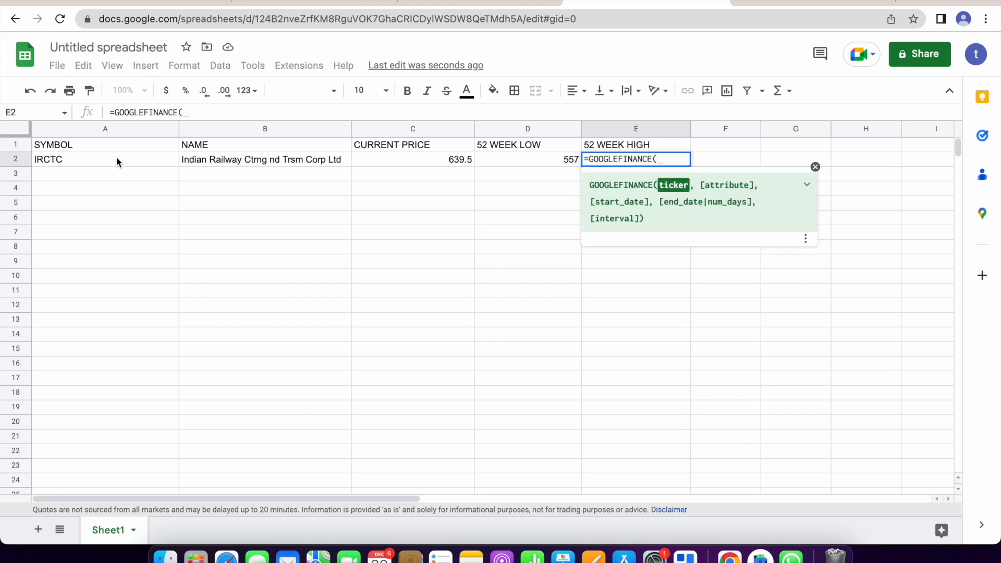
{"action": "left_click", "coordinate": [118, 162]}
{"action": "type", "text": ","}
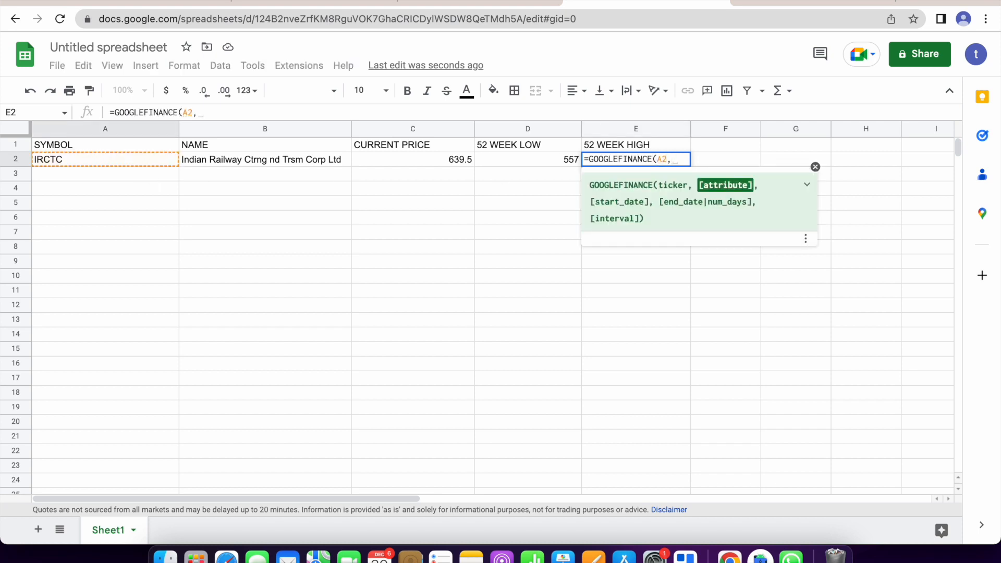
{"action": "type", "text": "\""}
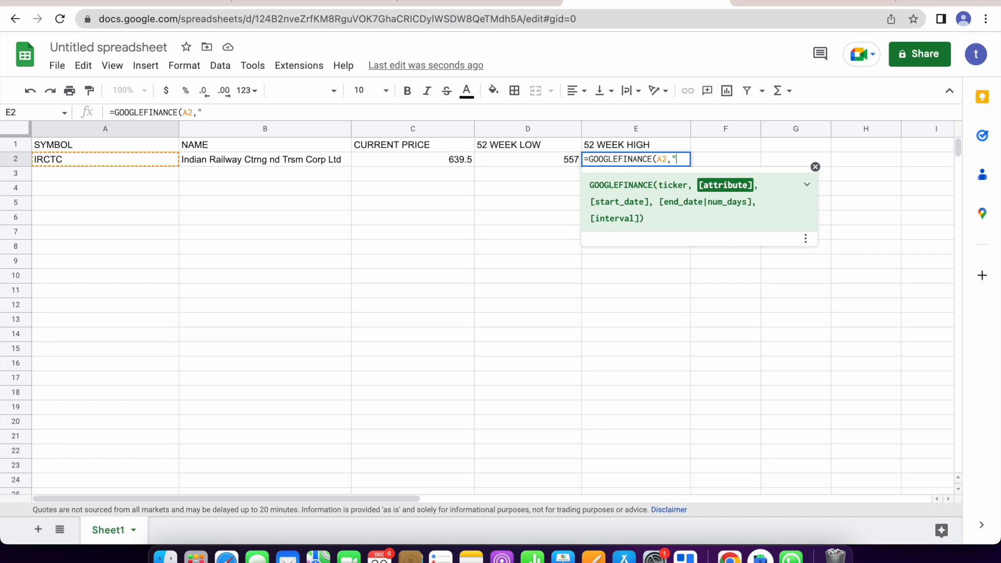
{"action": "type", "text": "high52\")"}
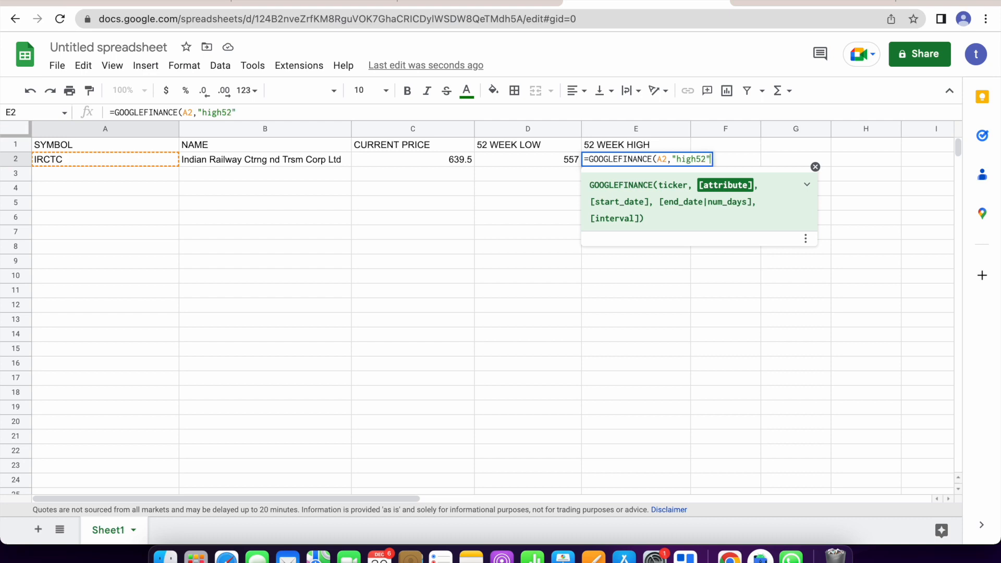
{"action": "key", "text": "Return"}
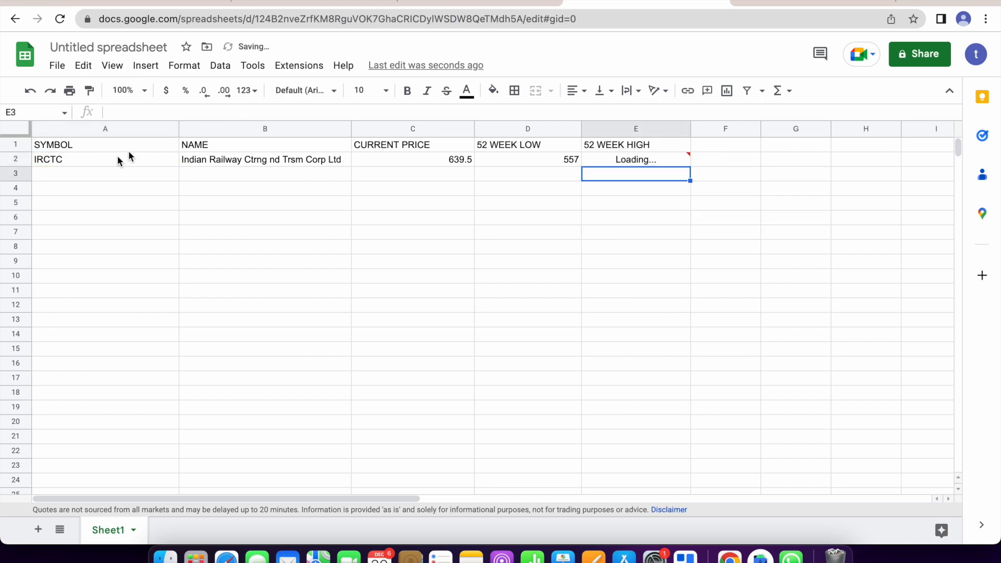
Widen column E slightly and add the header VOLUME in cell F1.
{"action": "left_click", "coordinate": [708, 146]}
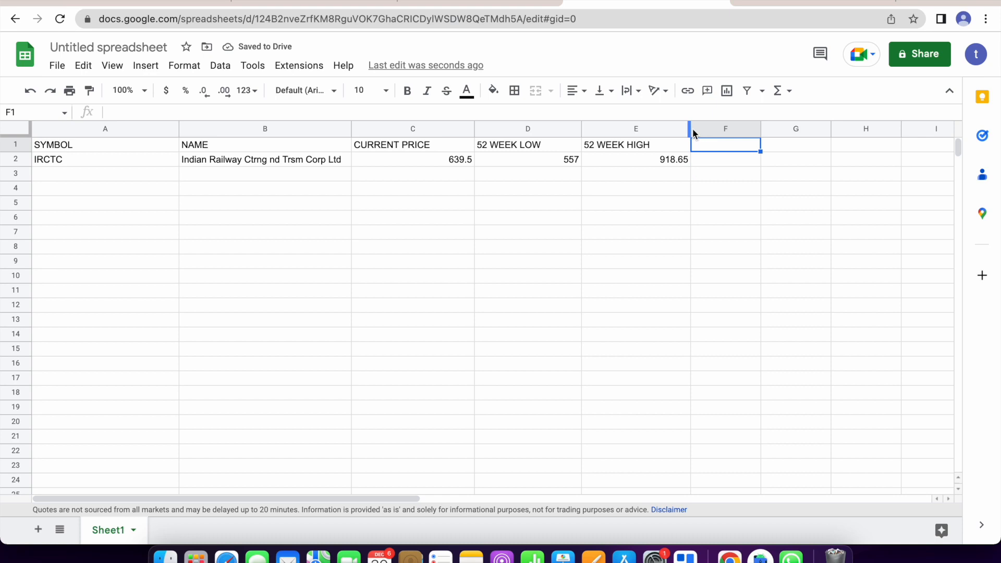
{"action": "left_click_drag", "start_coordinate": [689, 129], "coordinate": [706, 128]}
{"action": "type", "text": "VOLUME"}
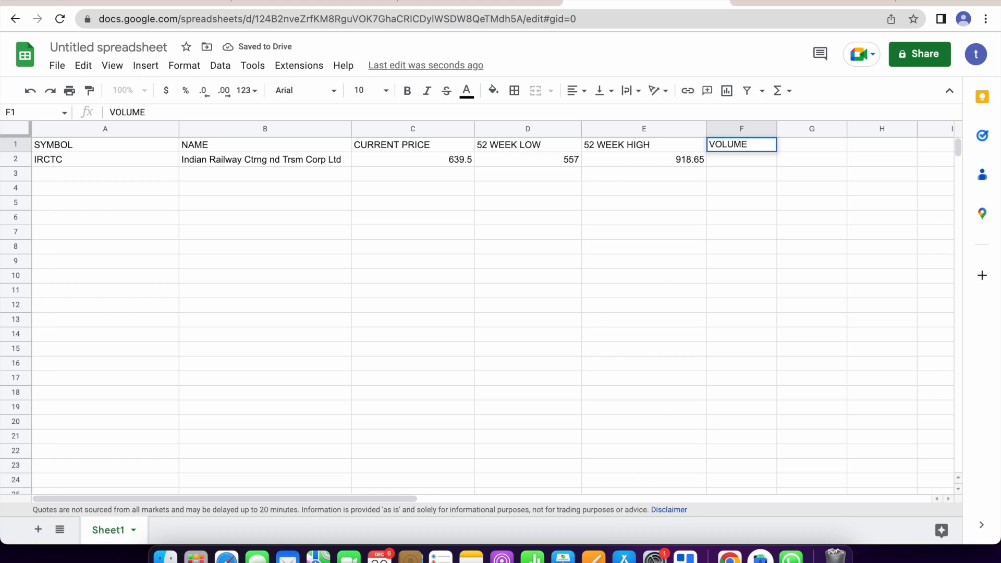
Enter =GOOGLEFINANCE(A2,"volume") in cell F2 under the VOLUME header.
{"action": "left_click", "coordinate": [750, 157]}
{"action": "type", "text": "=GOO"}
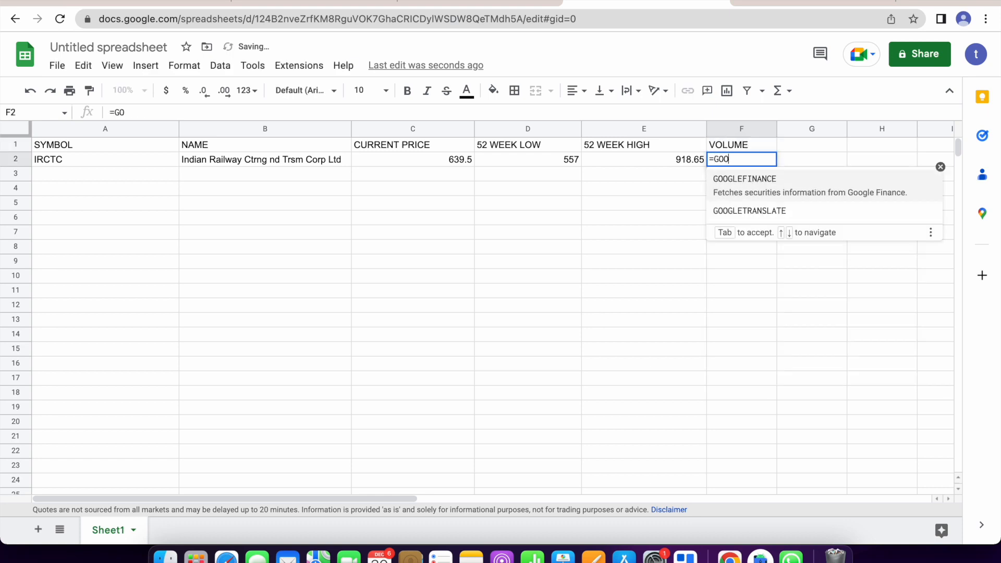
{"action": "key", "text": "Tab"}
{"action": "left_click", "coordinate": [89, 152]}
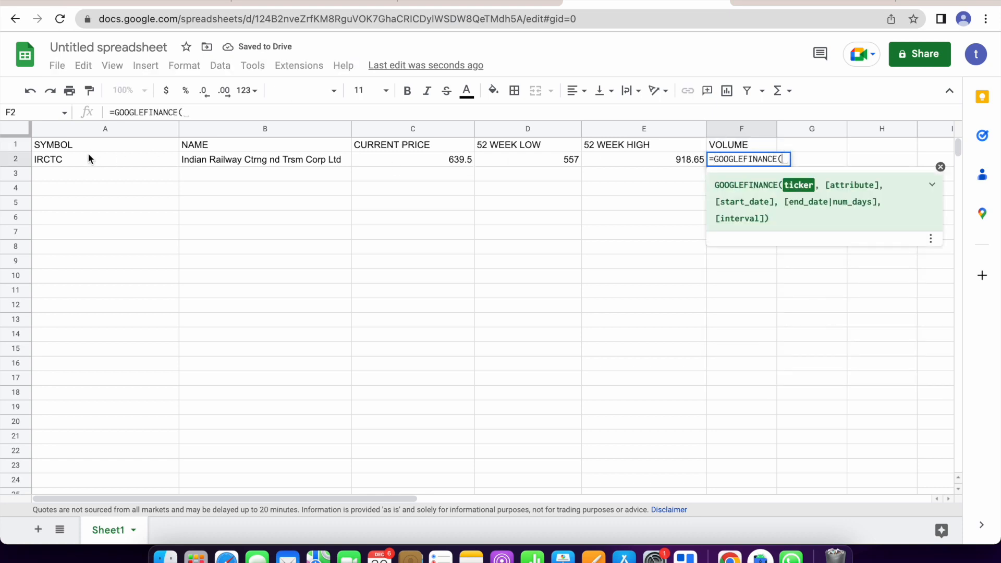
{"action": "type", "text": ","}
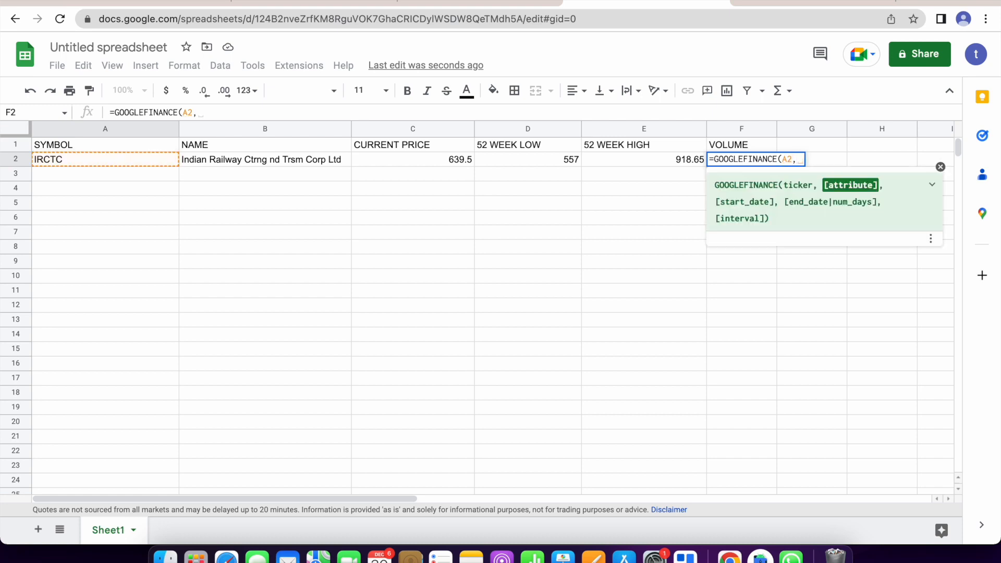
{"action": "type", "text": "\"volume"}
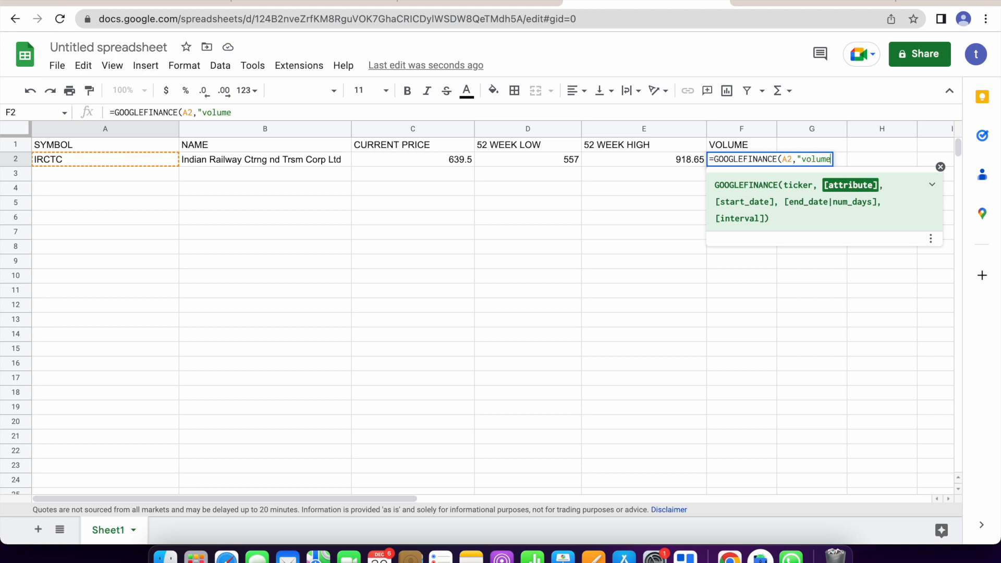
{"action": "type", "text": "\")"}
{"action": "key", "text": "Return"}
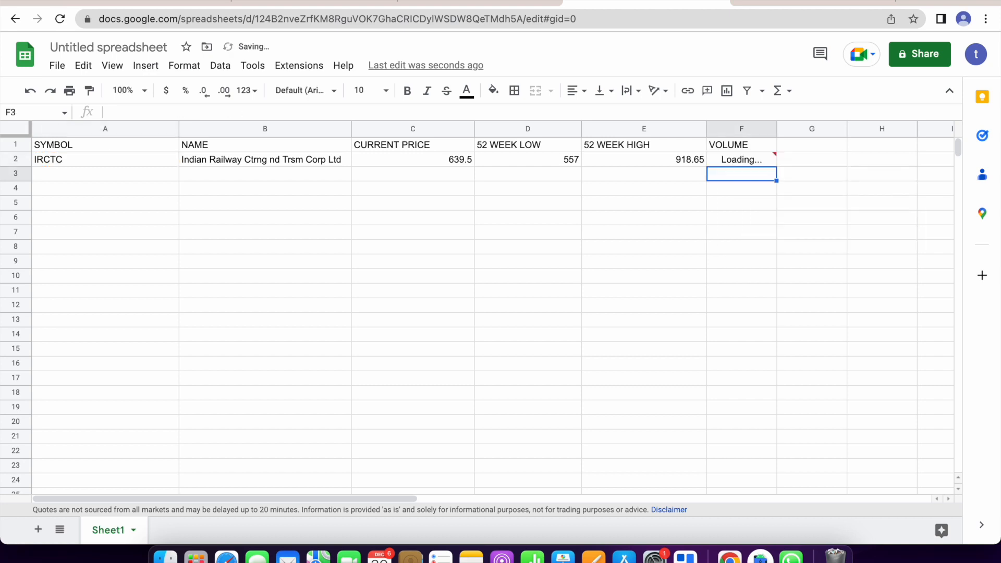
On the GOOGLEFINANCE help page, search for "face", clear the search, and look through the list of available attributes.
{"action": "left_click", "coordinate": [769, 3]}
{"action": "key", "text": "super+f"}
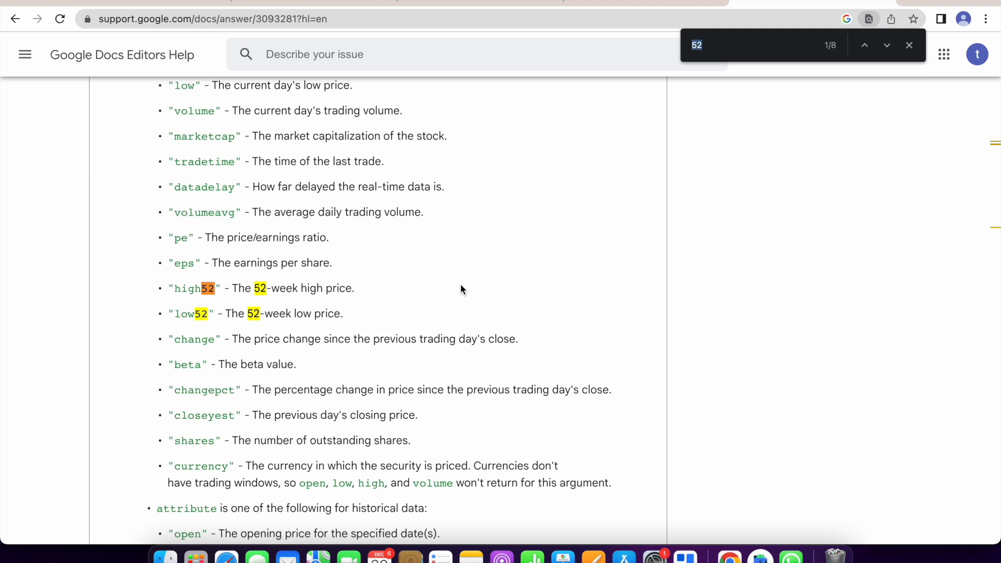
{"action": "type", "text": "face"}
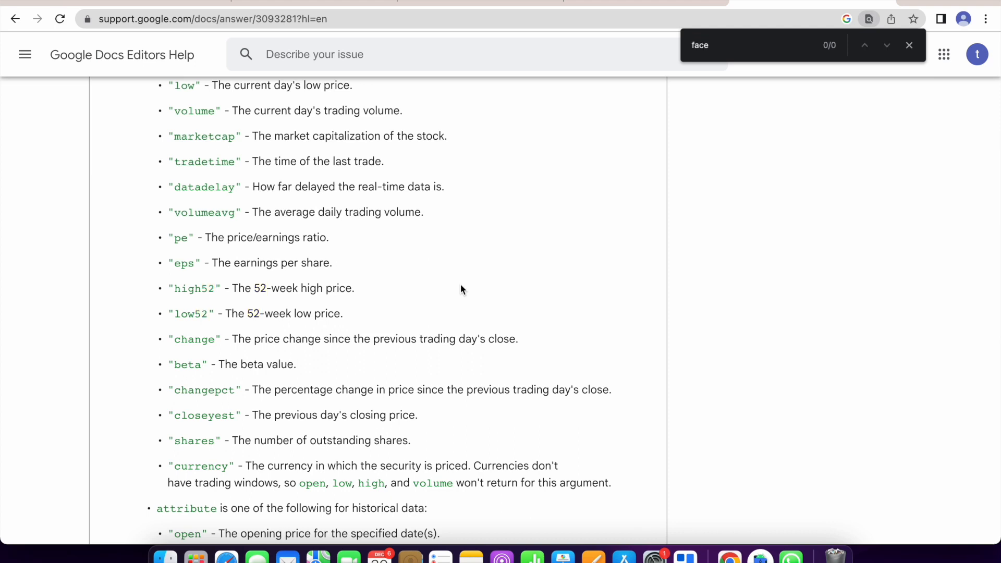
{"action": "key", "text": "BackSpace"}
{"action": "key", "text": "BackSpace"}
{"action": "key", "text": "BackSpace"}
{"action": "key", "text": "BackSpace"}
{"action": "scroll", "coordinate": [377, 361], "scroll_direction": "up", "scroll_amount": 3}
{"action": "scroll", "coordinate": [378, 358], "scroll_direction": "up", "scroll_amount": 2}
{"action": "scroll", "coordinate": [377, 357], "scroll_direction": "down", "scroll_amount": 8}
{"action": "scroll", "coordinate": [376, 356], "scroll_direction": "down", "scroll_amount": 5}
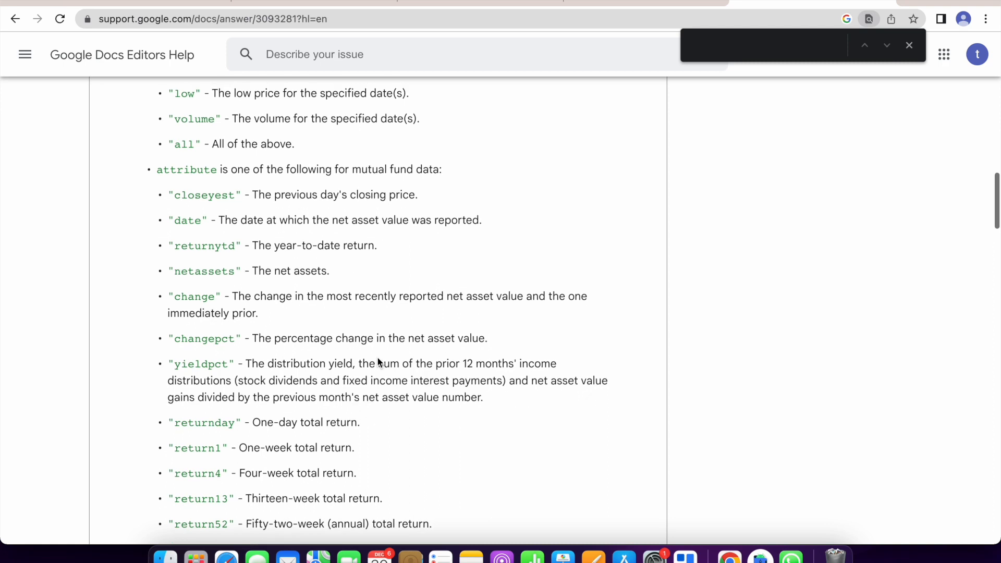
{"action": "scroll", "coordinate": [320, 363], "scroll_direction": "up", "scroll_amount": 2}
Return to the untitled spreadsheet and add the header CHANGE in cell G1.
{"action": "left_click", "coordinate": [672, 3]}
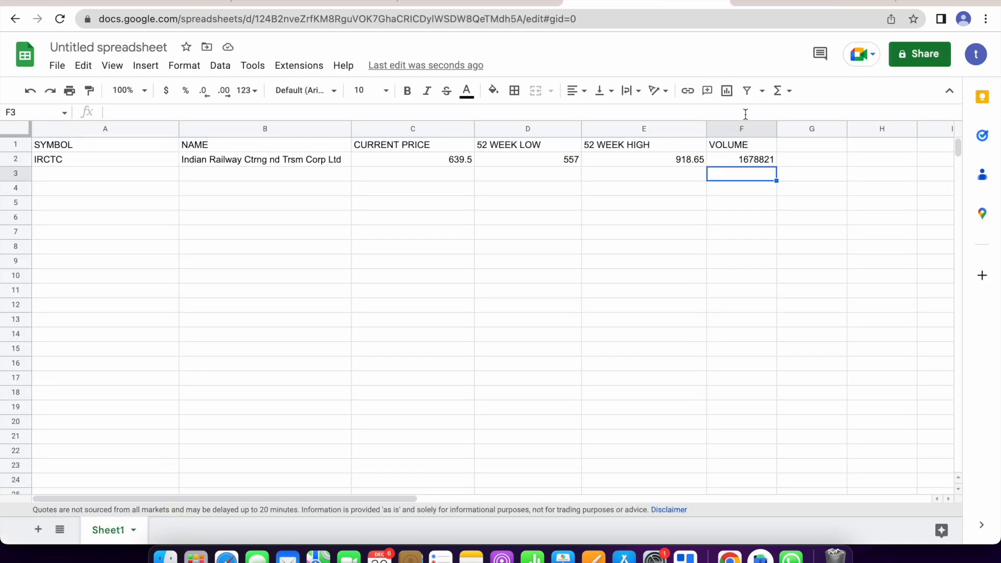
{"action": "left_click", "coordinate": [798, 147]}
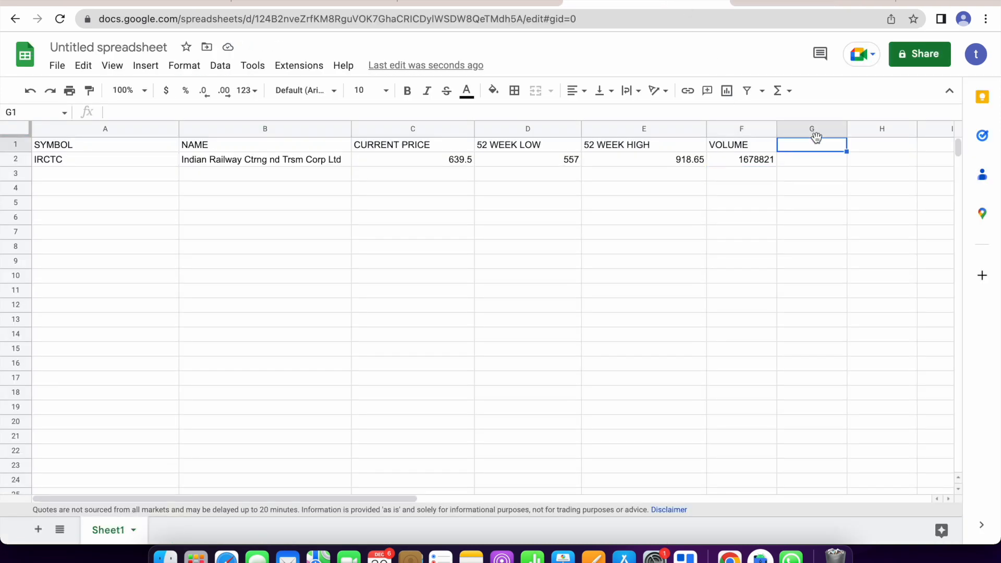
{"action": "type", "text": "CHANGE"}
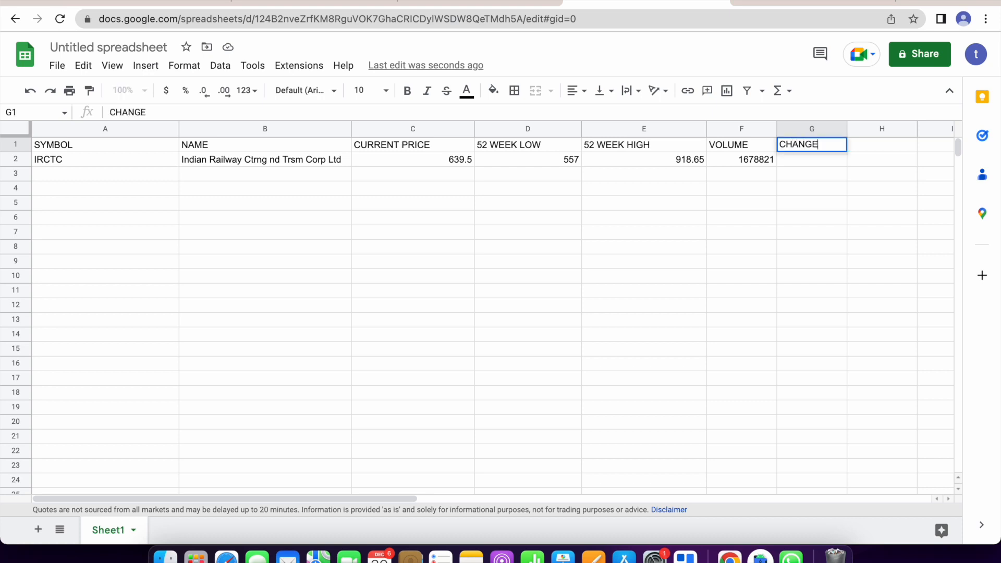
Enter =GOOGLEFINANCE(A2,"change") in cell G2 under the CHANGE header.
{"action": "left_click", "coordinate": [813, 162]}
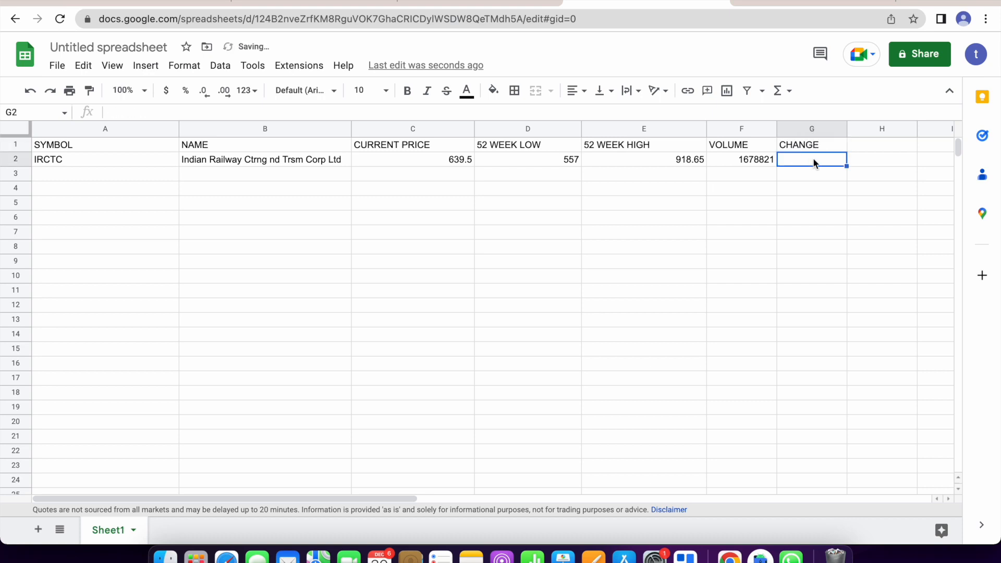
{"action": "type", "text": "=GOO"}
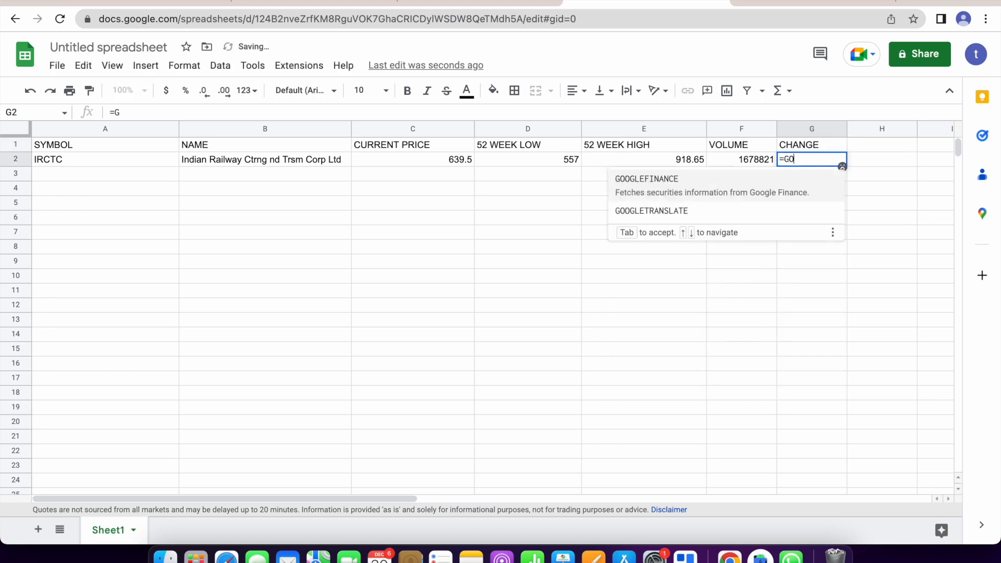
{"action": "key", "text": "Tab"}
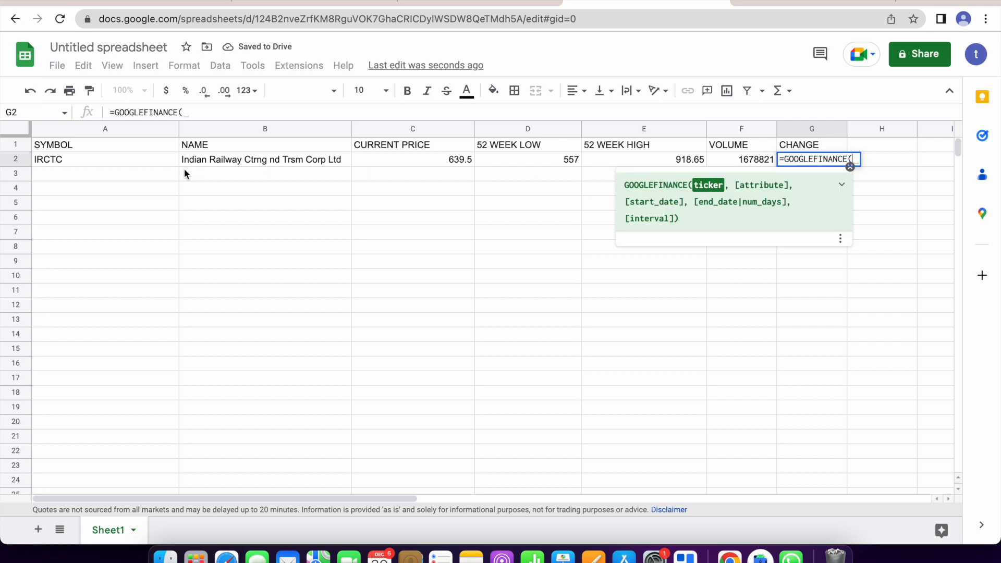
{"action": "left_click", "coordinate": [128, 159]}
{"action": "type", "text": ",\""}
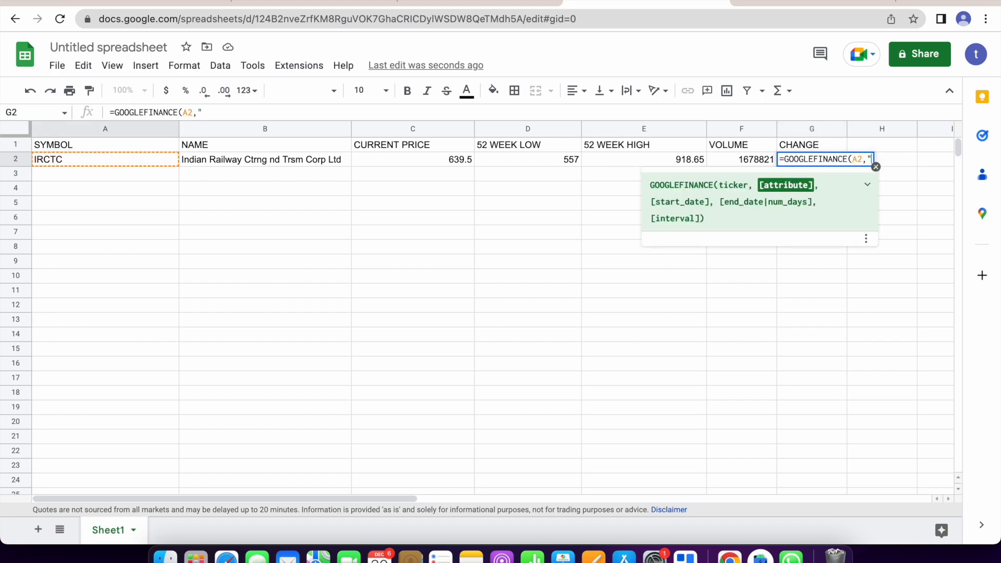
{"action": "type", "text": "change\")"}
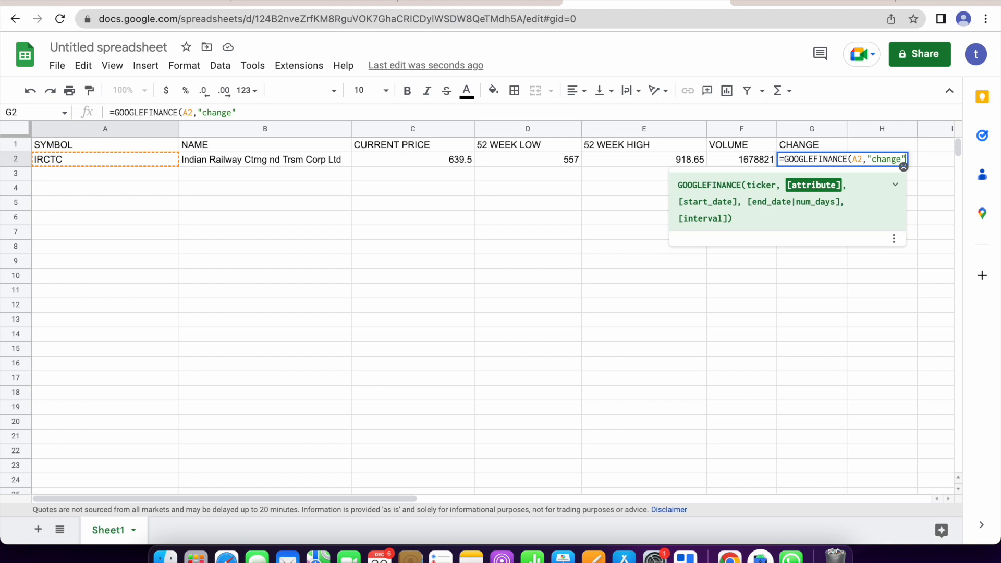
{"action": "key", "text": "Return"}
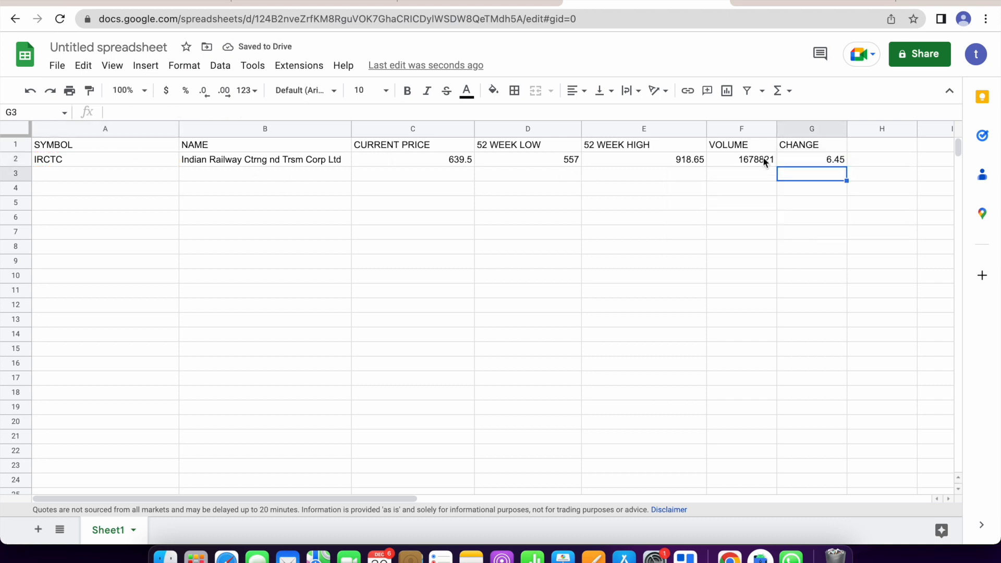
{"action": "left_click", "coordinate": [829, 160]}
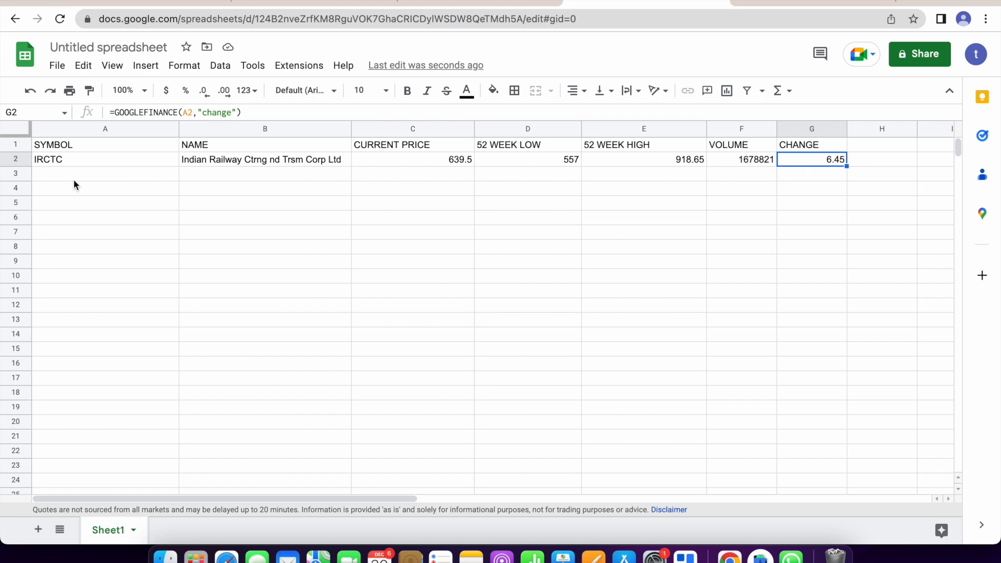
{"action": "left_click", "coordinate": [96, 160]}
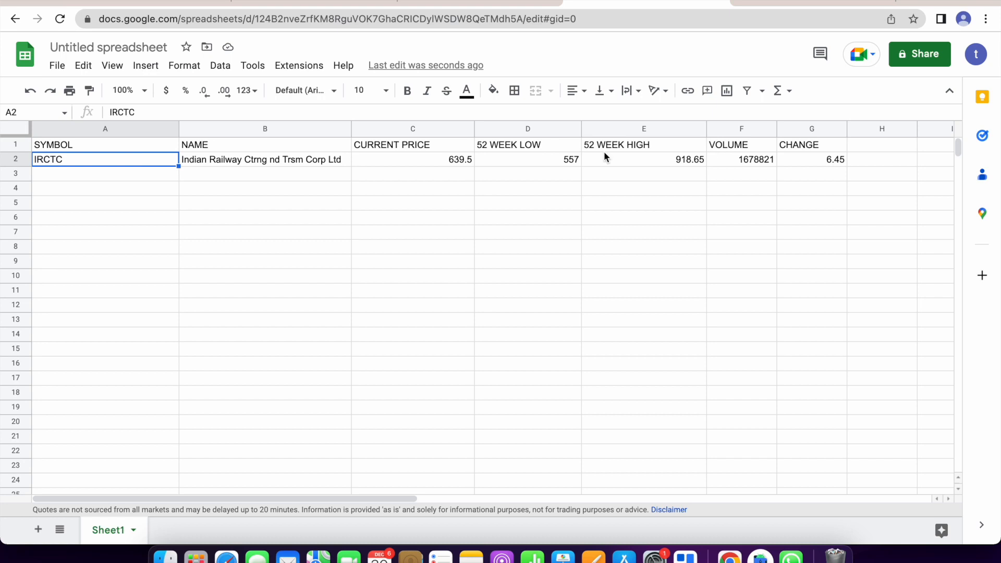
{"action": "left_click", "coordinate": [120, 175]}
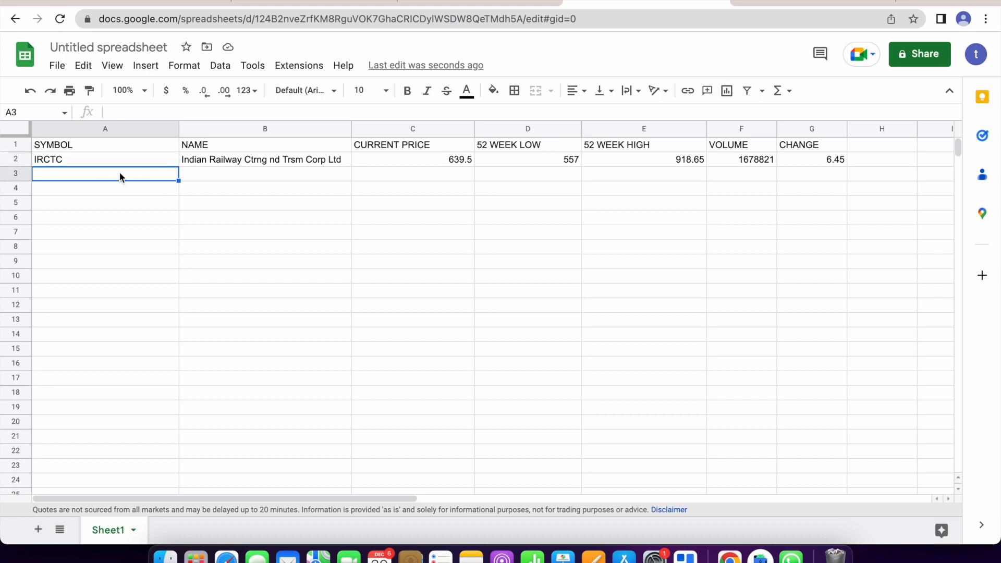
{"action": "left_click", "coordinate": [124, 161]}
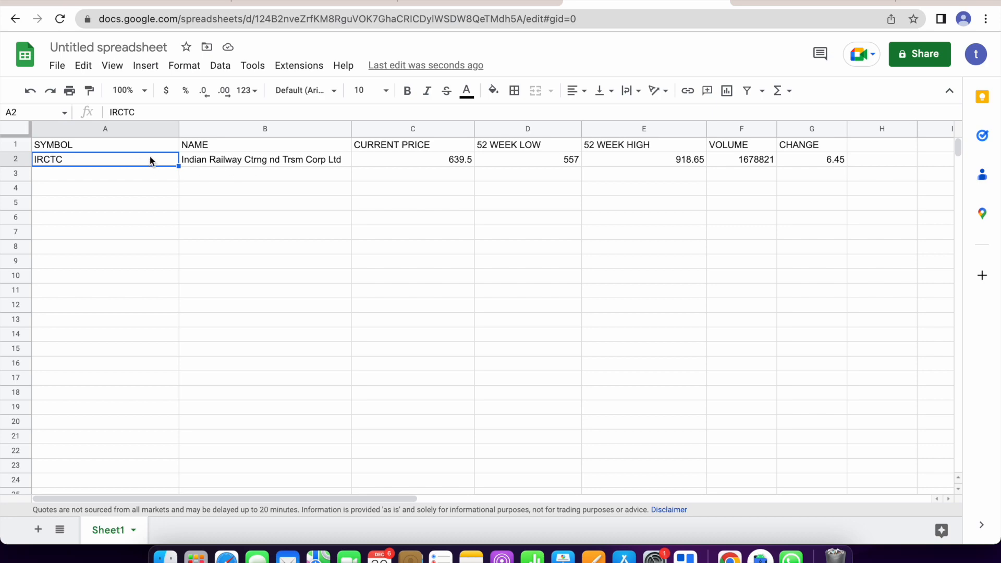
{"action": "left_click", "coordinate": [143, 146]}
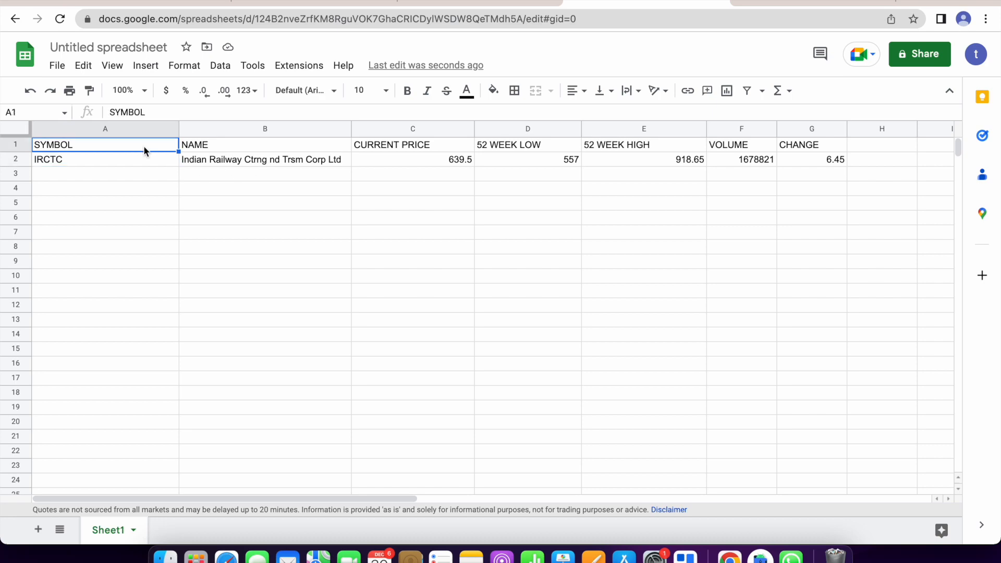
Review the rows and columns of the Stock Data spreadsheet through to Volume, and return to the untitled spreadsheet.
{"action": "left_click", "coordinate": [332, 6]}
{"action": "scroll", "coordinate": [139, 399], "scroll_direction": "down", "scroll_amount": 20}
{"action": "scroll", "coordinate": [140, 399], "scroll_direction": "down", "scroll_amount": 20}
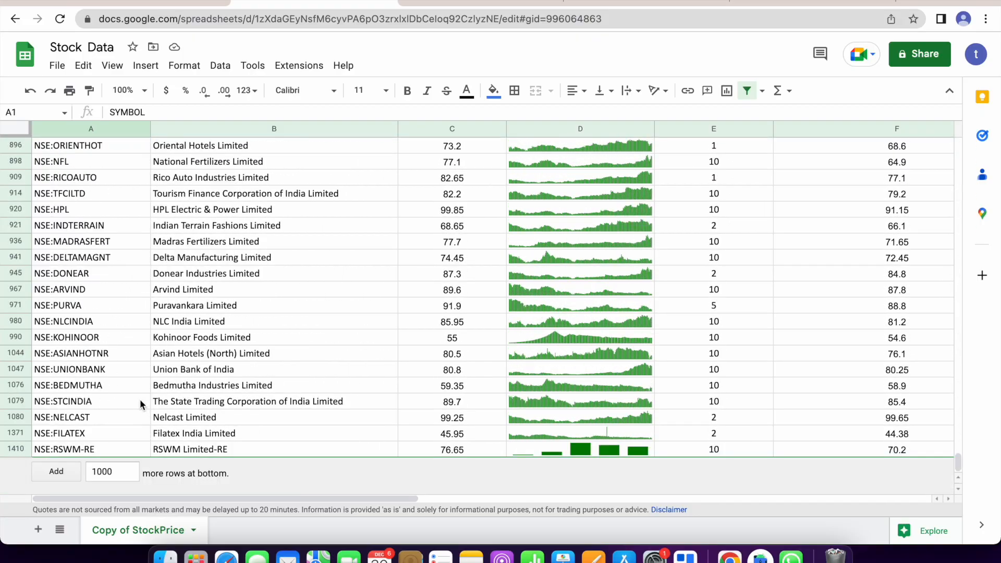
{"action": "scroll", "coordinate": [140, 398], "scroll_direction": "up", "scroll_amount": 20}
{"action": "scroll", "coordinate": [140, 399], "scroll_direction": "right", "scroll_amount": 2}
{"action": "scroll", "coordinate": [139, 402], "scroll_direction": "up", "scroll_amount": 10}
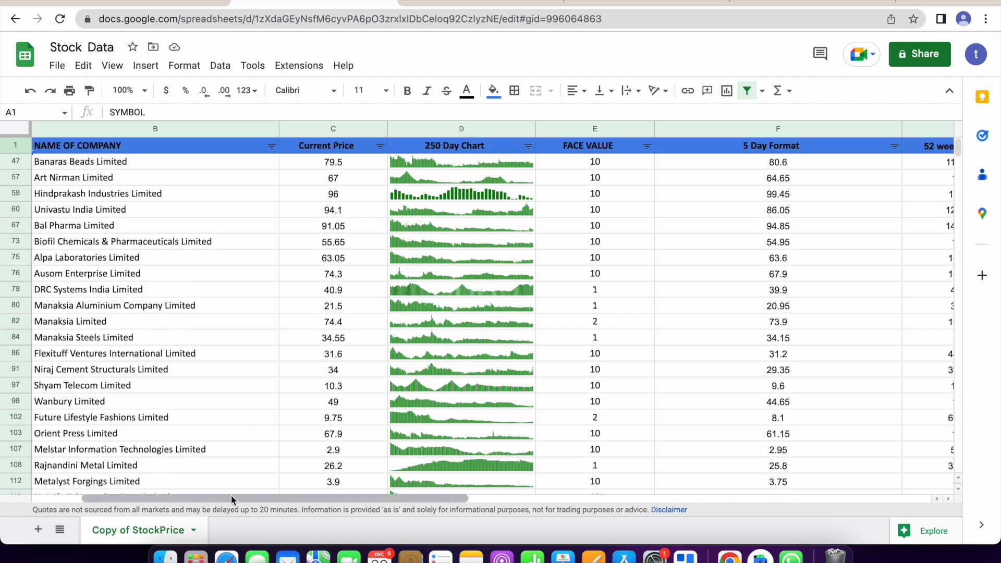
{"action": "left_click_drag", "start_coordinate": [231, 498], "coordinate": [492, 423]}
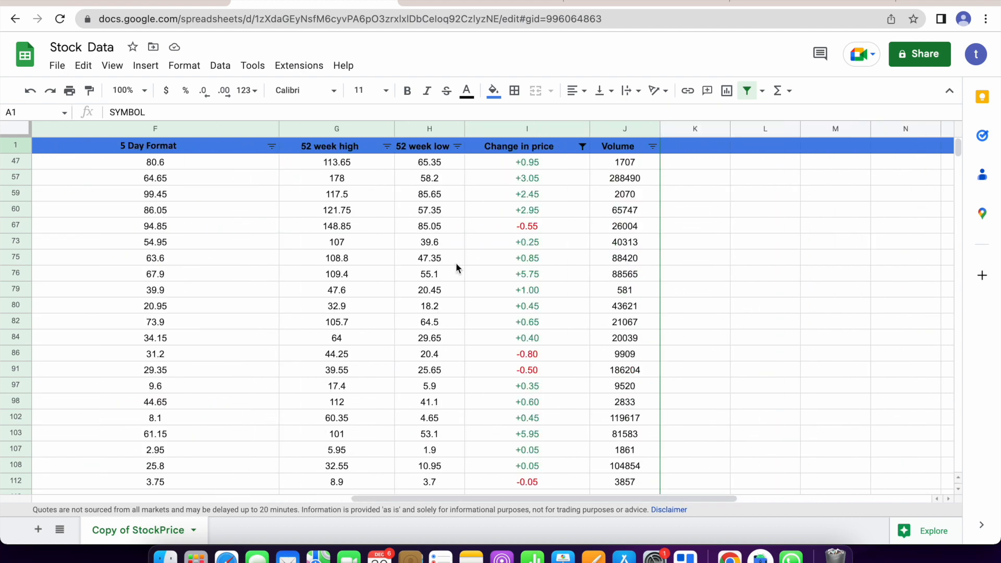
{"action": "left_click", "coordinate": [644, 3]}
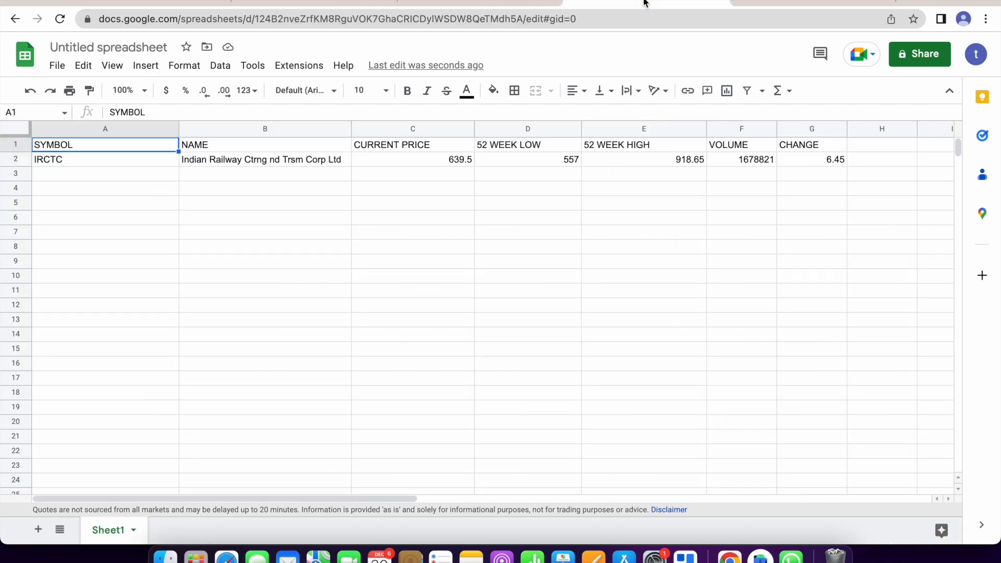
Examine the Change in price formula in the Stock Data spreadsheet, then return to the untitled spreadsheet and check the VOLUME formula in F2.
{"action": "left_click", "coordinate": [295, 2]}
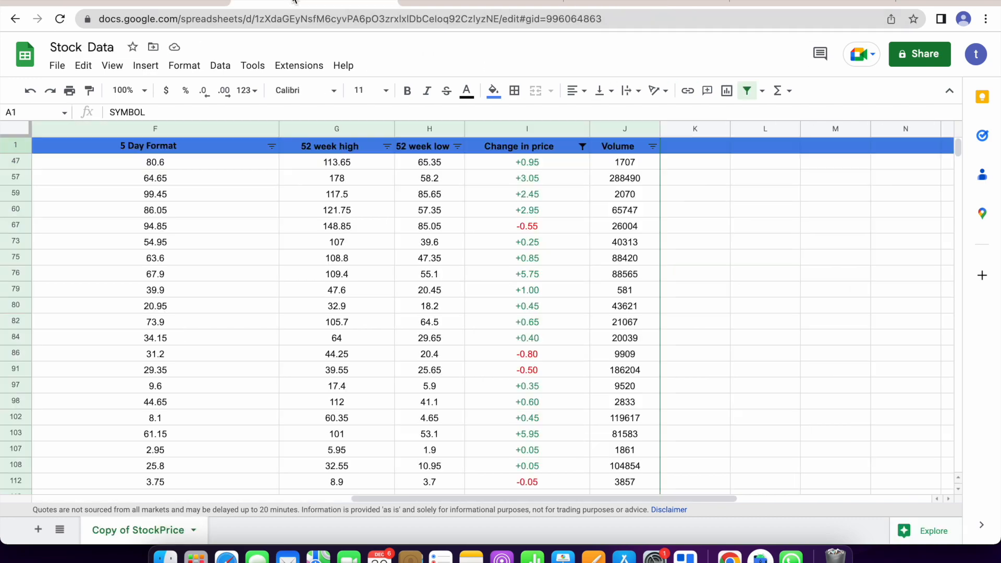
{"action": "left_click", "coordinate": [514, 162]}
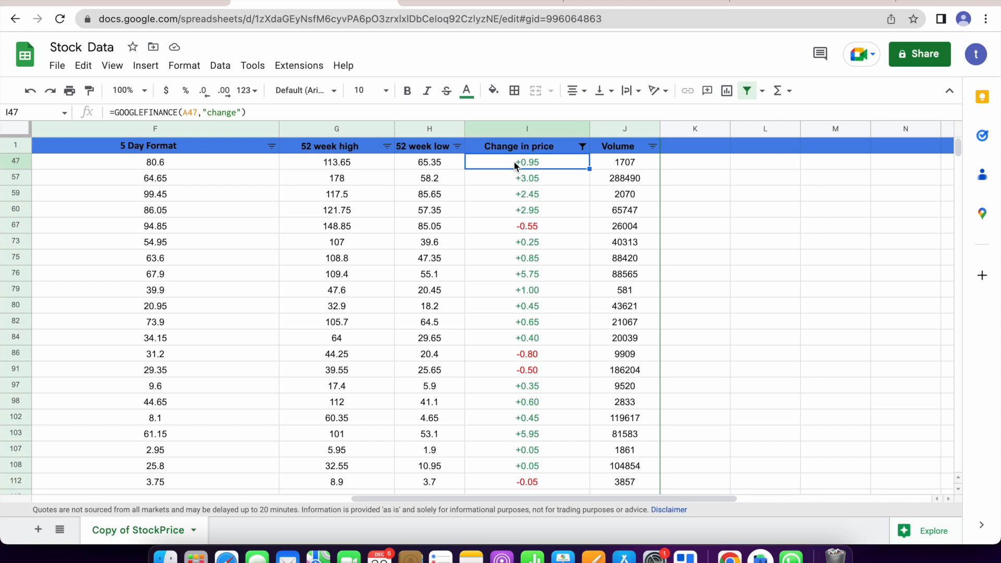
{"action": "left_click", "coordinate": [495, 3]}
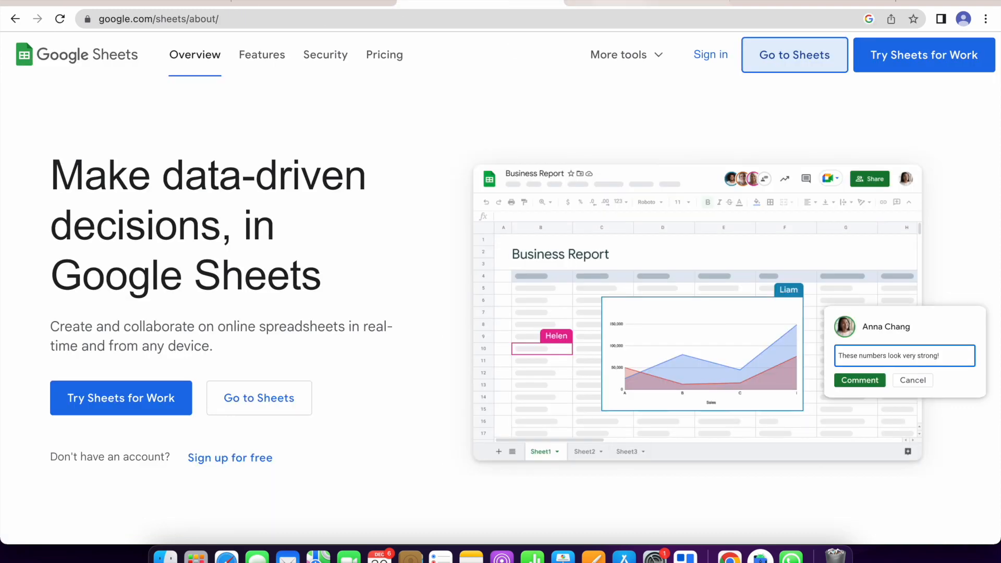
{"action": "left_click", "coordinate": [624, 2]}
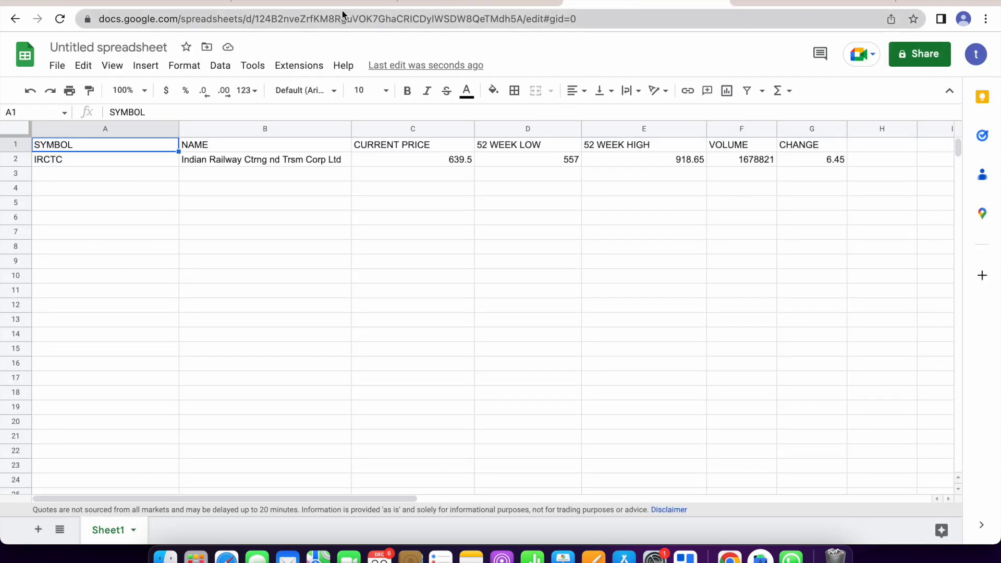
{"action": "left_click", "coordinate": [320, 4]}
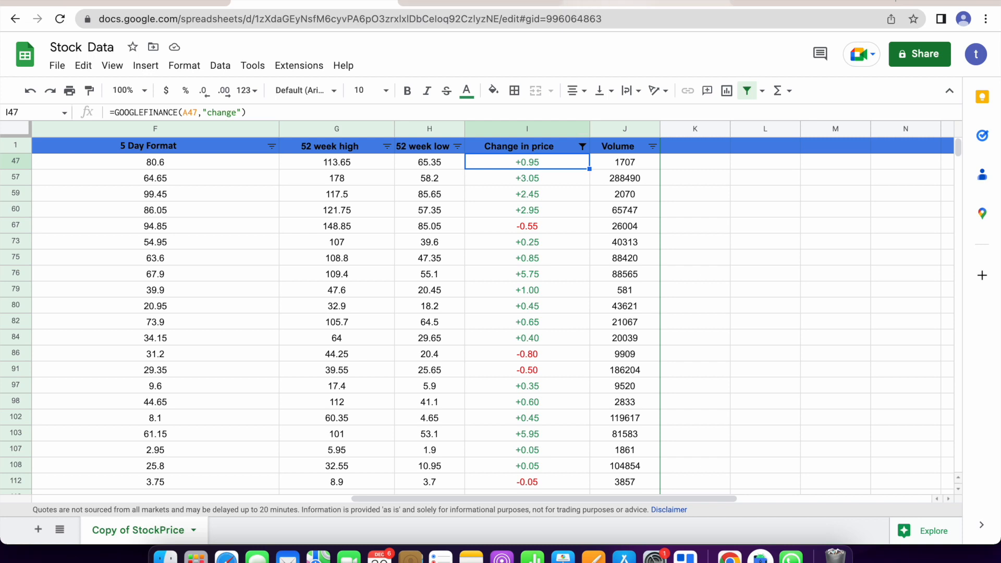
{"action": "left_click", "coordinate": [624, 3]}
{"action": "left_click", "coordinate": [755, 161]}
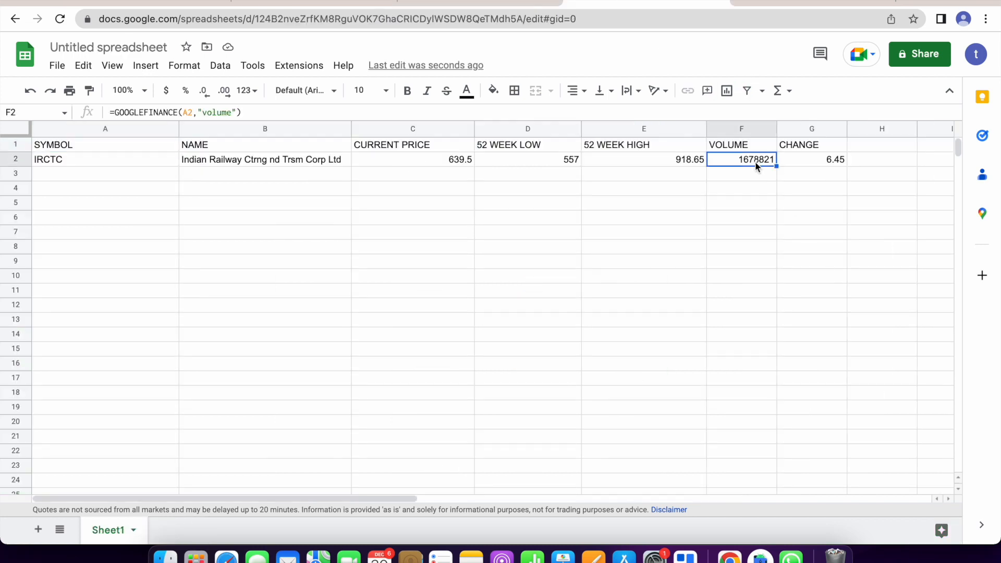
Start a custom number format for the CHANGE value in cell G2 with the pattern #.#.
{"action": "left_click", "coordinate": [820, 163]}
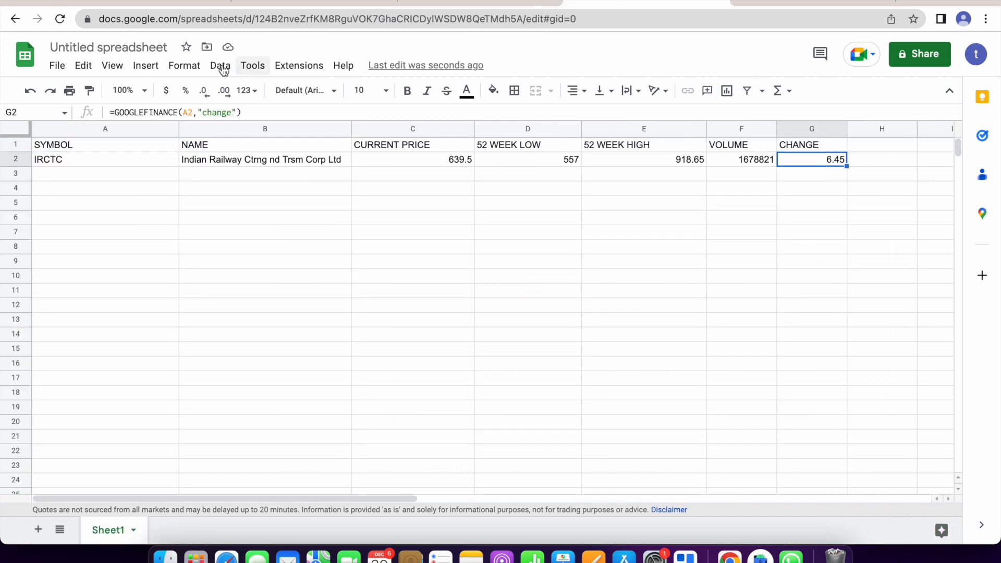
{"action": "left_click", "coordinate": [187, 71]}
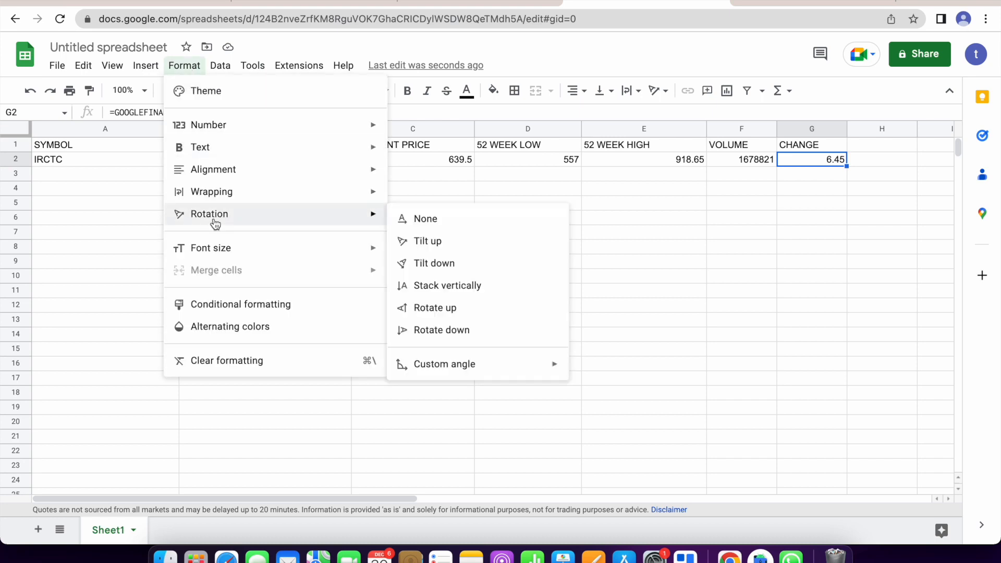
{"action": "mouse_move", "coordinate": [261, 137]}
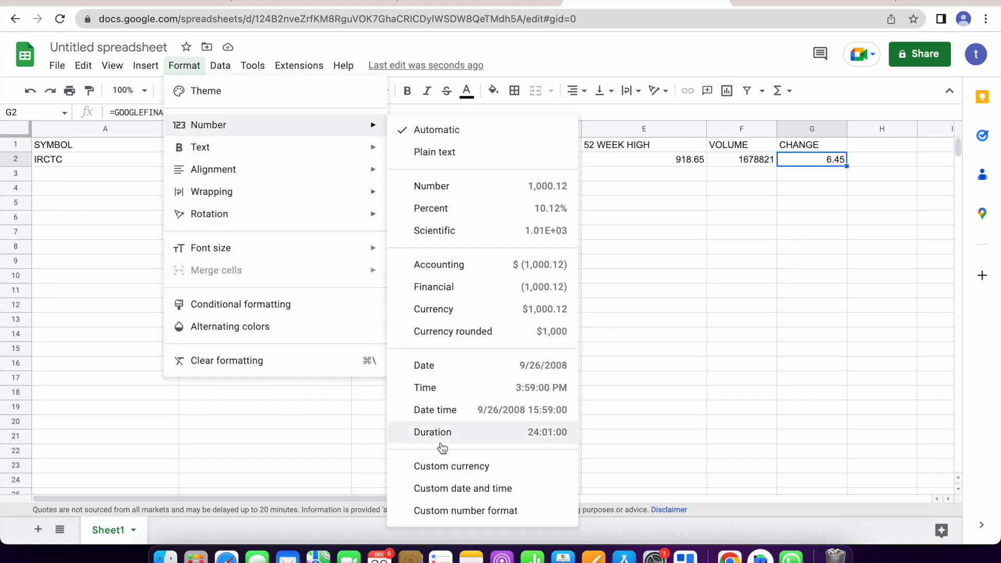
{"action": "left_click", "coordinate": [455, 510]}
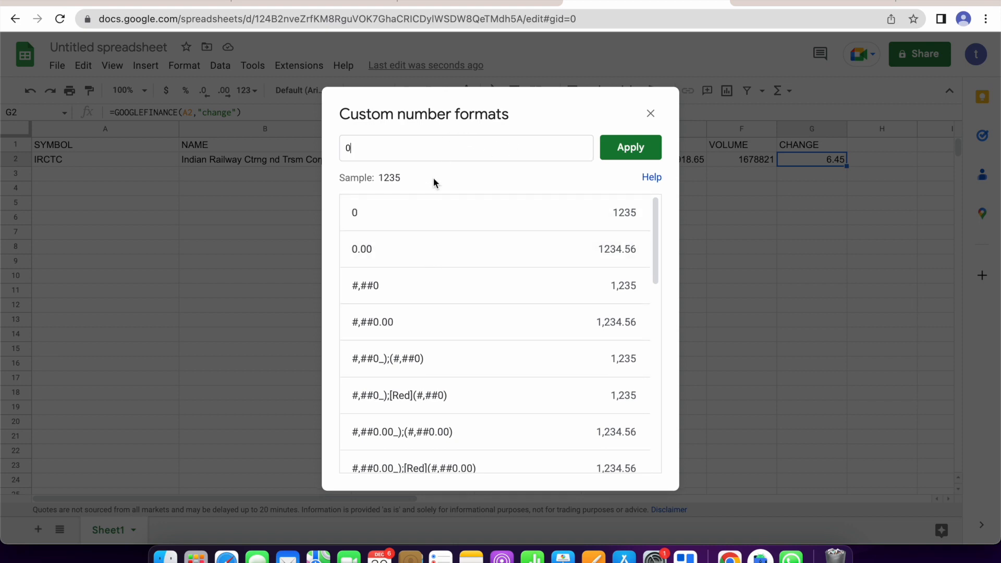
{"action": "key", "text": "BackSpace"}
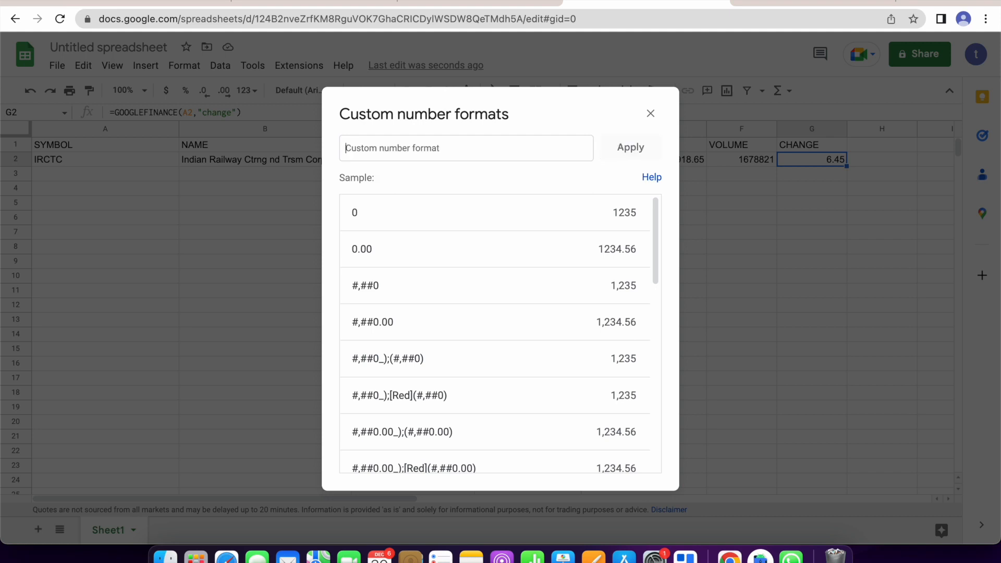
{"action": "type", "text": "#"}
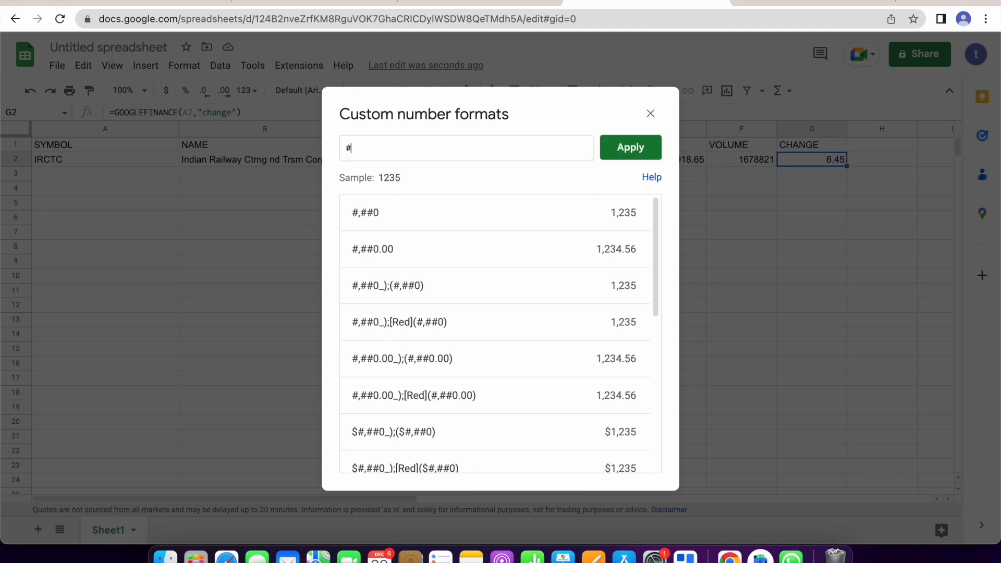
{"action": "type", "text": "0"}
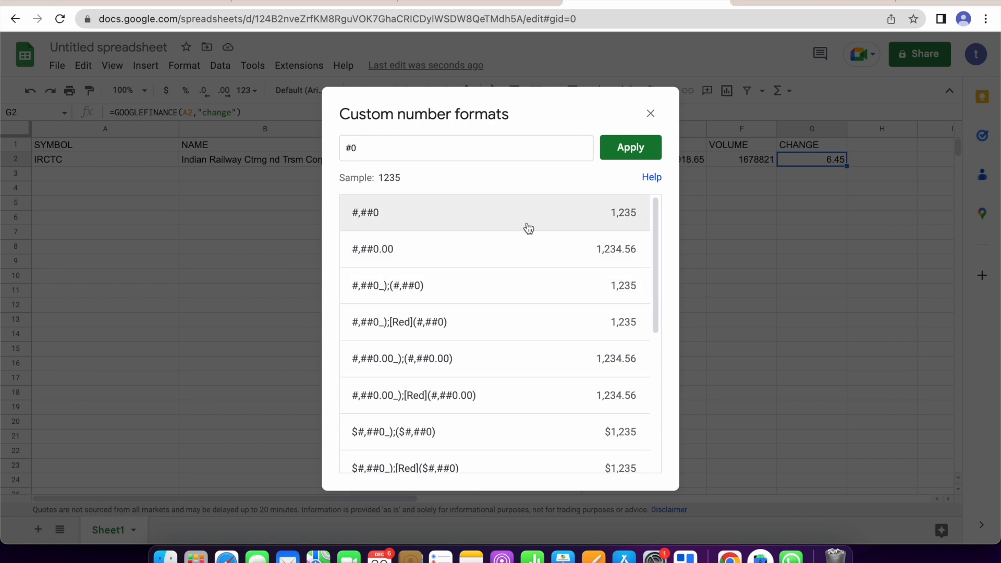
{"action": "key", "text": "BackSpace"}
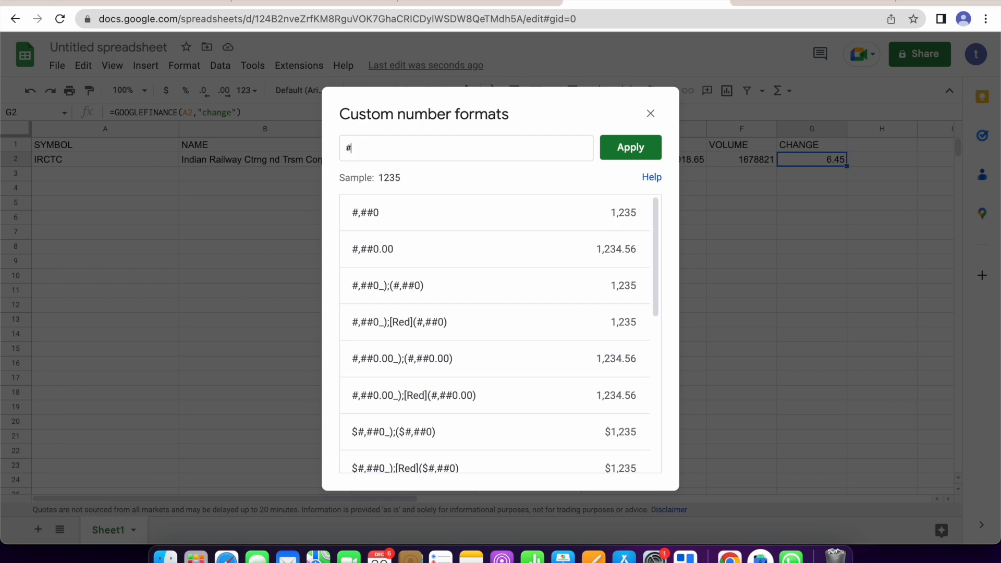
{"action": "type", "text": ".#"}
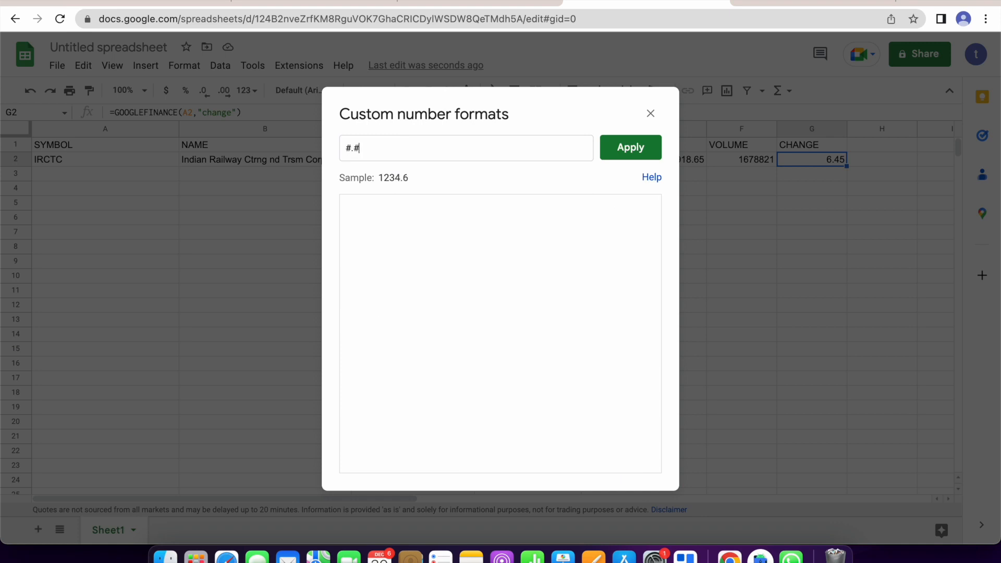
{"action": "type", "text": "#"}
{"action": "key", "text": "BackSpace"}
Extend the custom format to +#.#;-#.##;- so it has separate positive, negative and zero parts.
{"action": "key", "text": "Left"}
{"action": "key", "text": "Left"}
{"action": "key", "text": "Left"}
{"action": "type", "text": "+"}
{"action": "key", "text": "Right"}
{"action": "key", "text": "Right"}
{"action": "key", "text": "Right"}
{"action": "type", "text": "#"}
{"action": "key", "text": "BackSpace"}
{"action": "type", "text": ";-"}
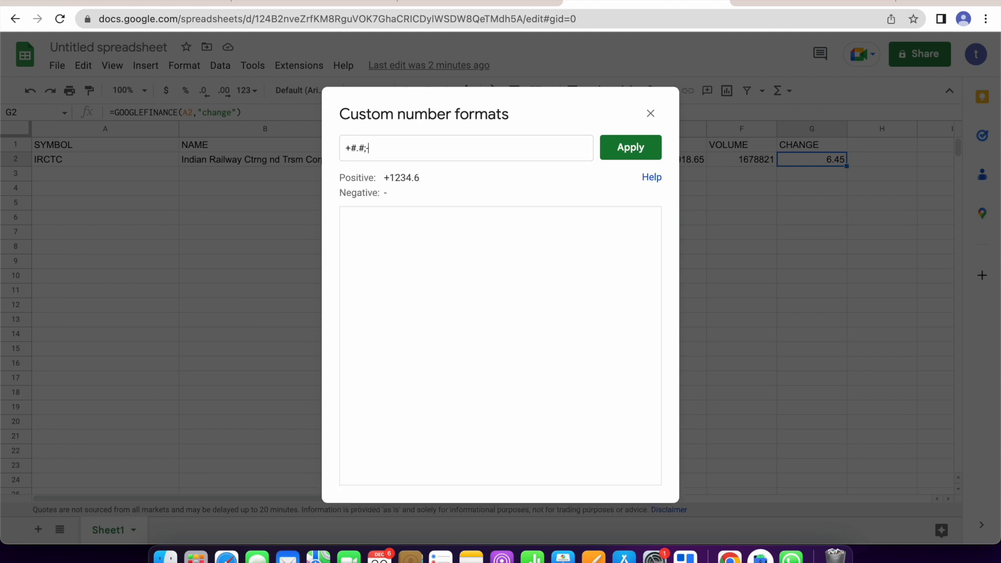
{"action": "type", "text": "#.##;"}
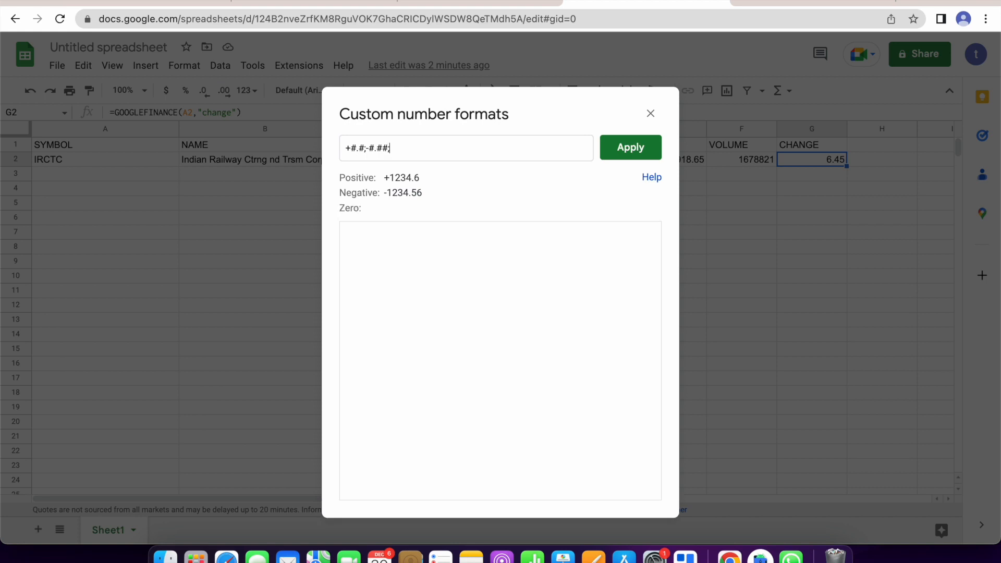
{"action": "type", "text": "-"}
Add [green] to the positive part and [red] to the negative part, and apply the format [green]+#.#;[red]-#.##;- to G2.
{"action": "key", "text": "Left"}
{"action": "key", "text": "Left"}
{"action": "key", "text": "Left"}
{"action": "key", "text": "Left"}
{"action": "key", "text": "Left"}
{"action": "key", "text": "Left"}
{"action": "key", "text": "Left"}
{"action": "key", "text": "Left"}
{"action": "key", "text": "Left"}
{"action": "key", "text": "Left"}
{"action": "key", "text": "Left"}
{"action": "type", "text": "["}
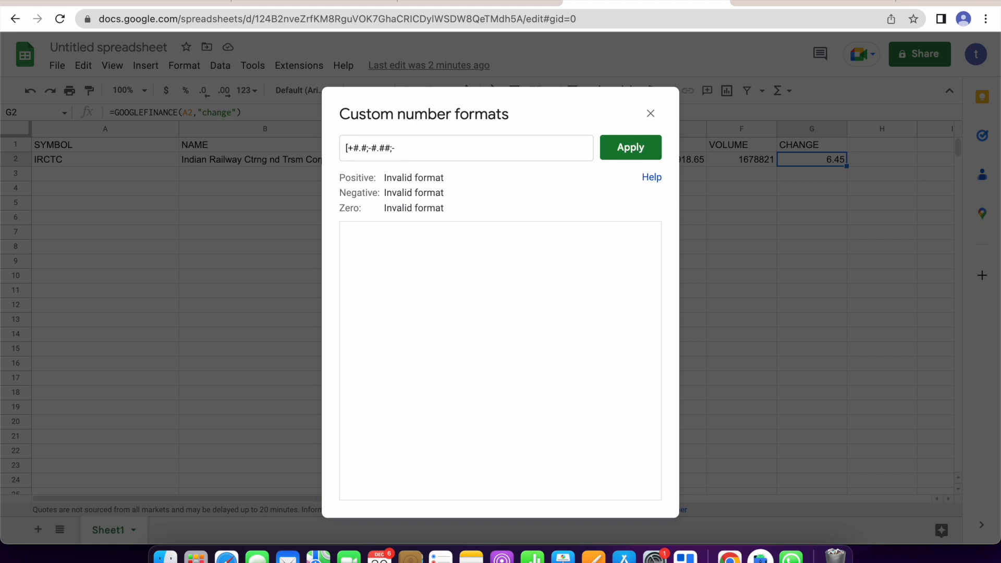
{"action": "type", "text": "]"}
{"action": "type", "text": "green"}
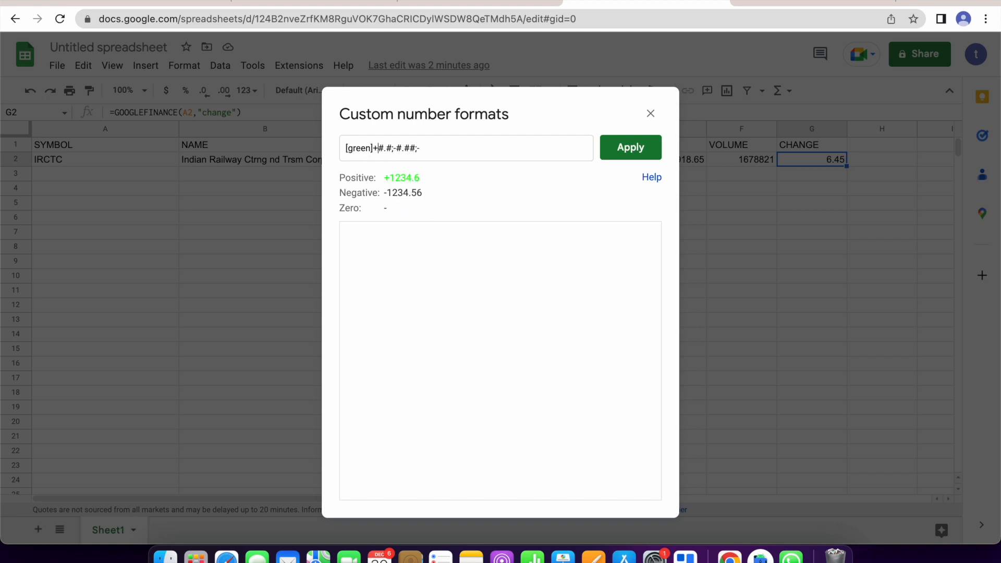
{"action": "left_click", "coordinate": [393, 148]}
{"action": "type", "text": "[red"}
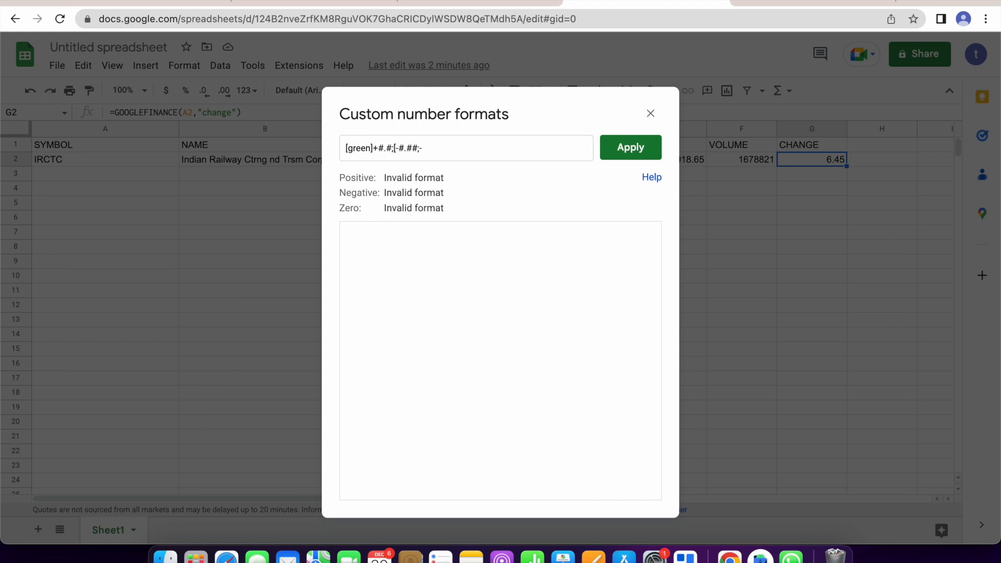
{"action": "type", "text": "]"}
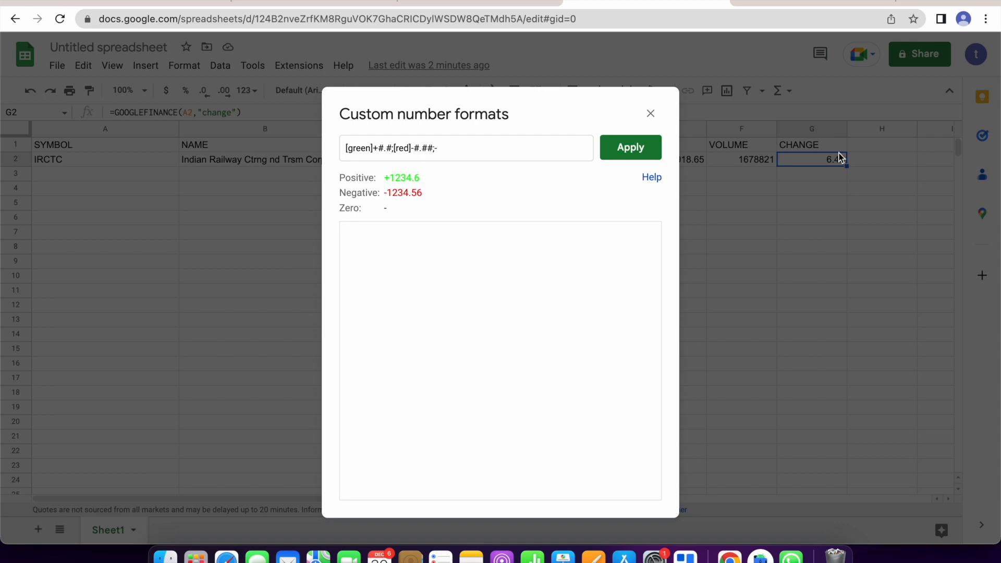
{"action": "left_click", "coordinate": [643, 150]}
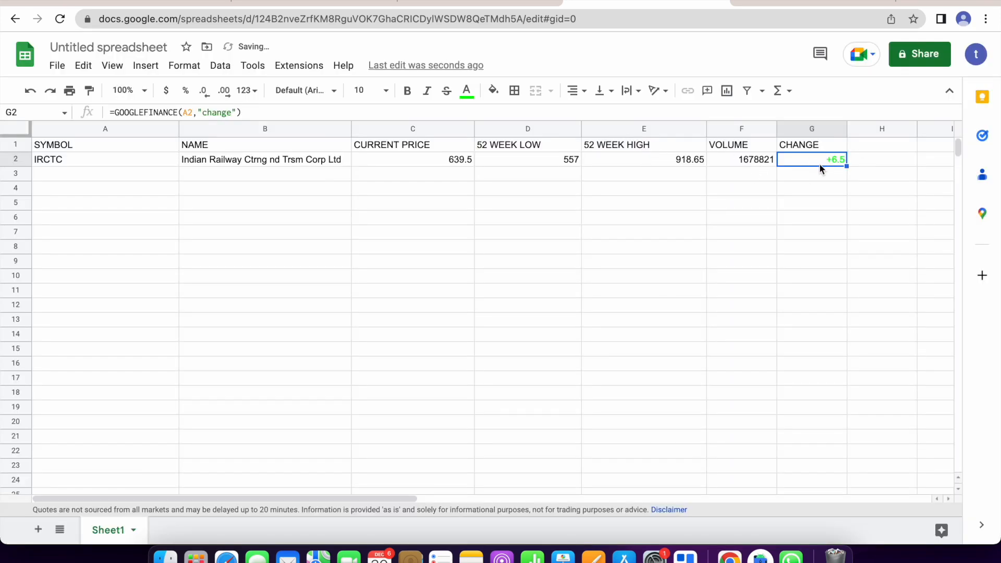